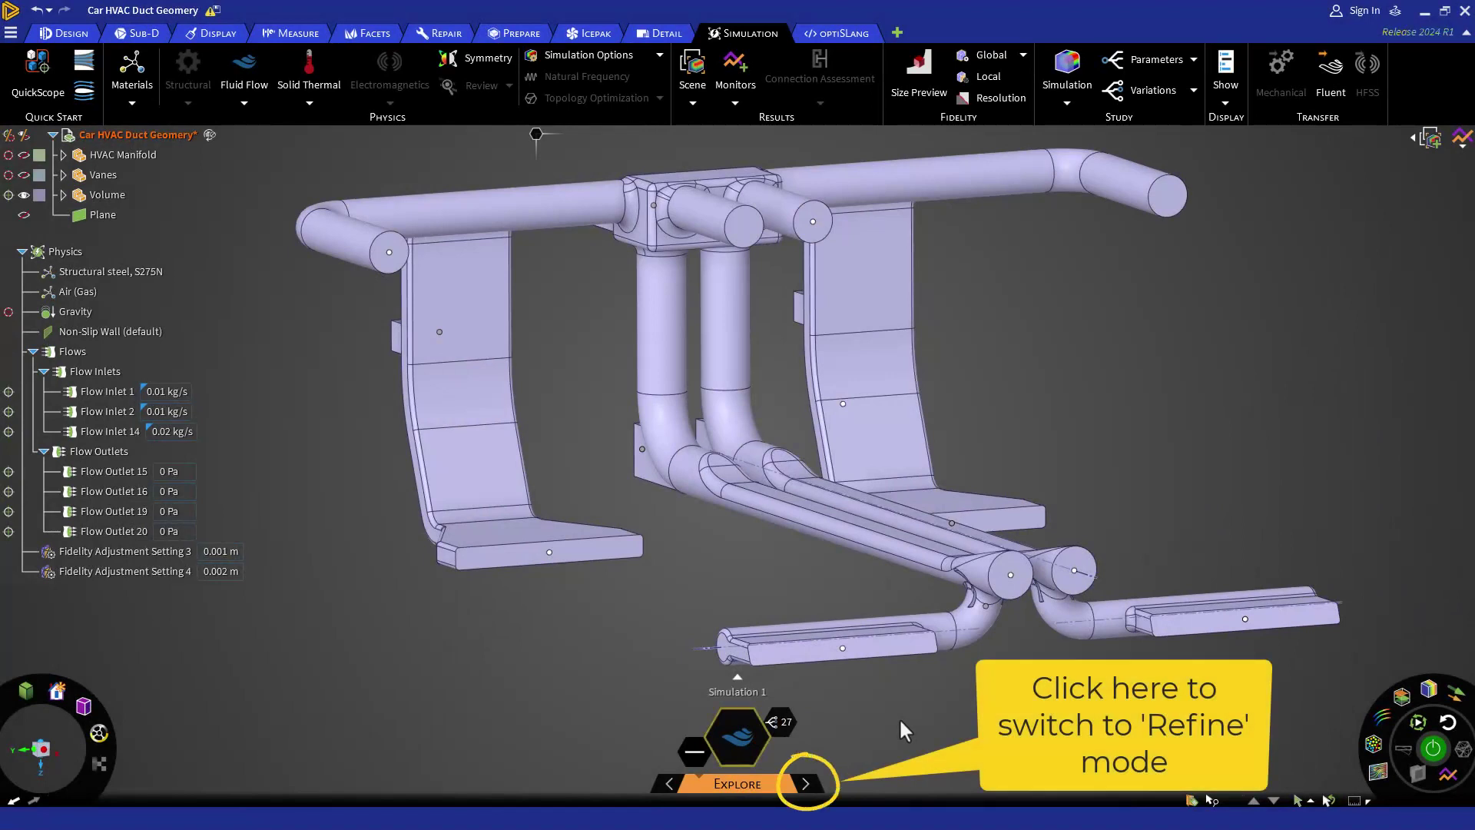
Reveal the Refine mode choice beside Explore in the simulation bar.
{"action": "left_click", "coordinate": [808, 787]}
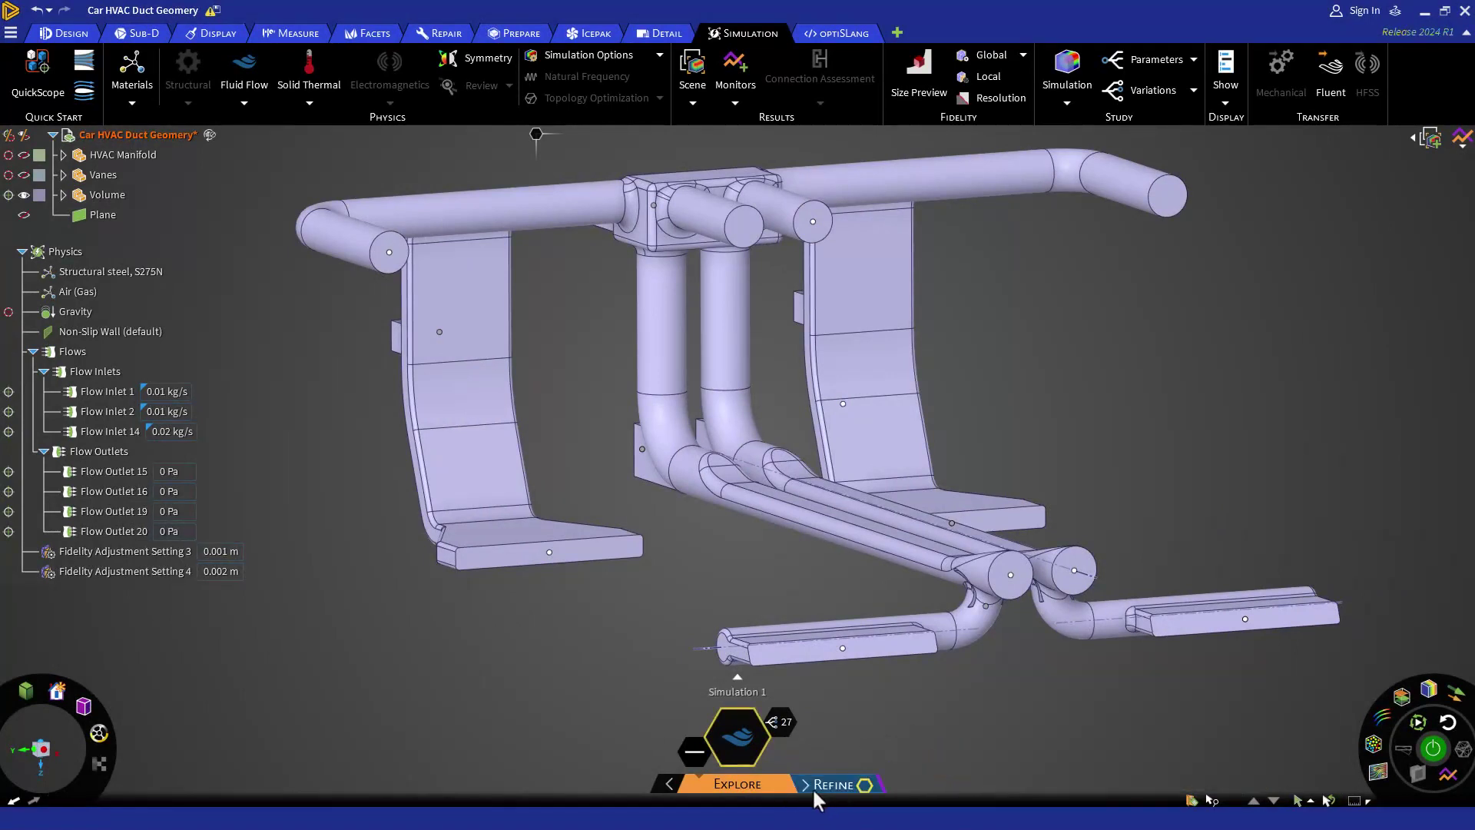
Switch the simulation to Refine mode and bring up the Simulation Options list.
{"action": "left_click", "coordinate": [815, 792]}
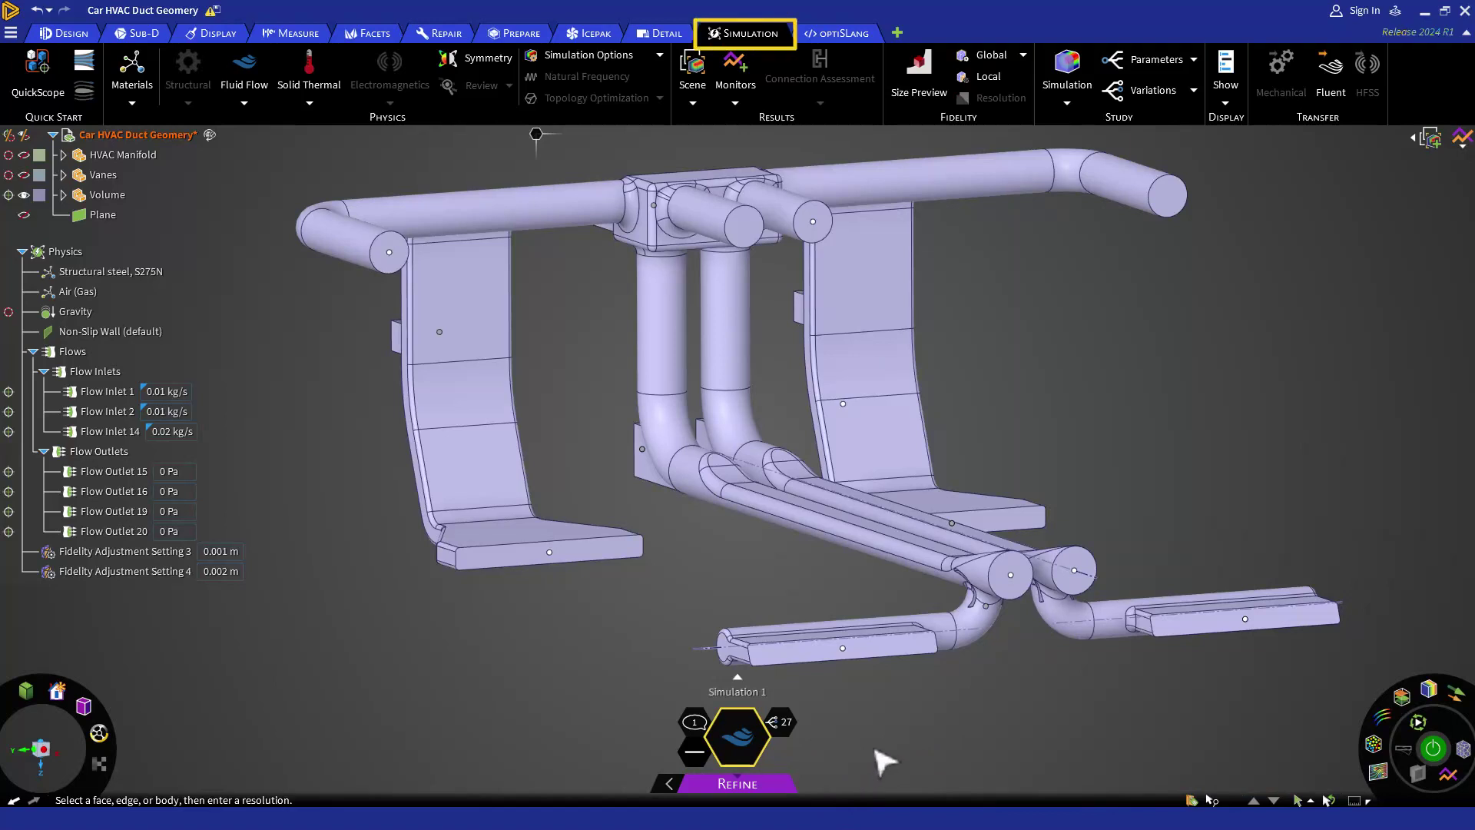
{"action": "left_click", "coordinate": [659, 57]}
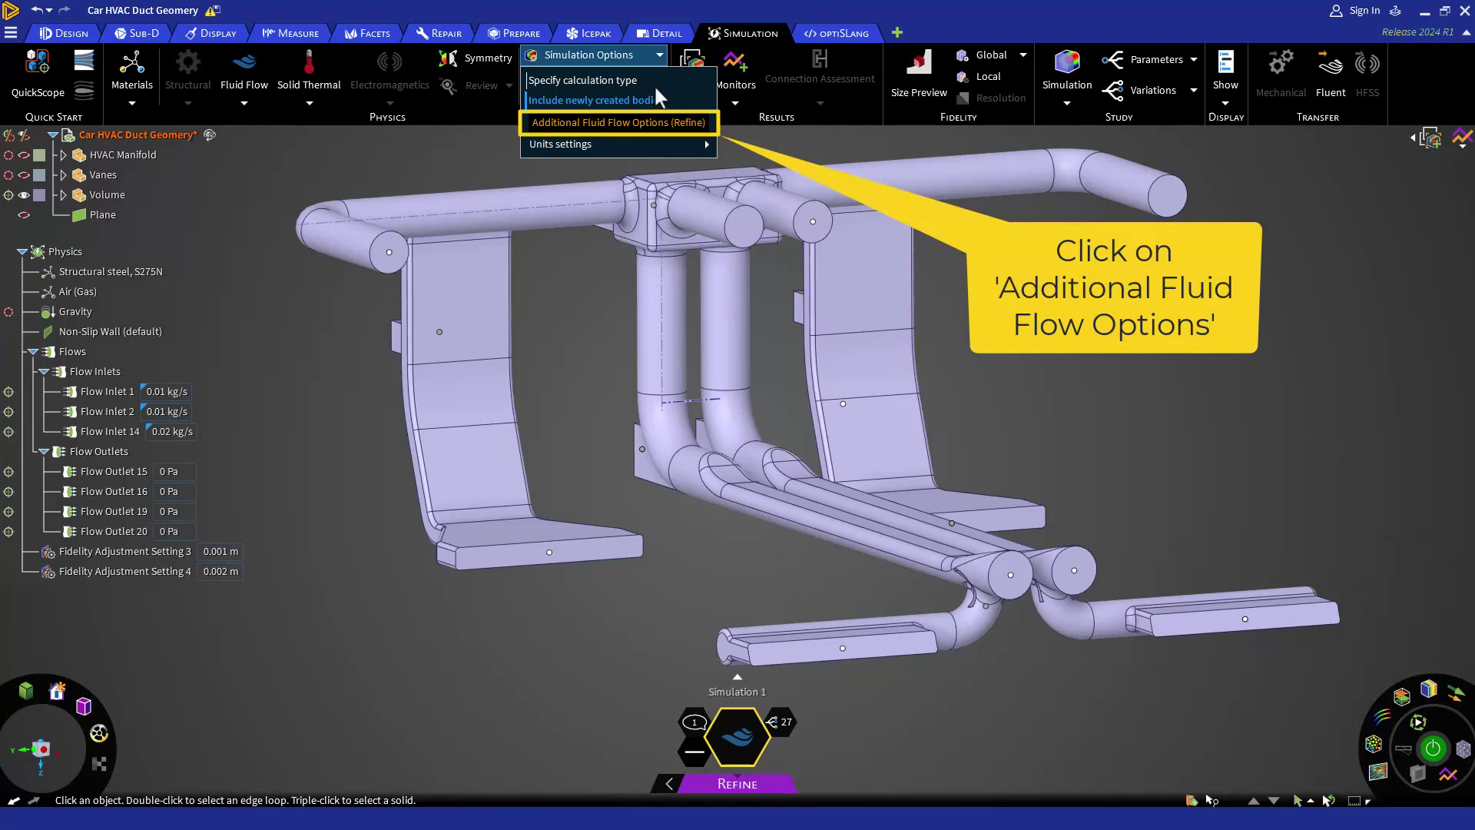
Expand the Refine fluid flow options and set Stop on to Engineering convergence, exposing the GPU/CPU choice.
{"action": "left_click", "coordinate": [659, 124]}
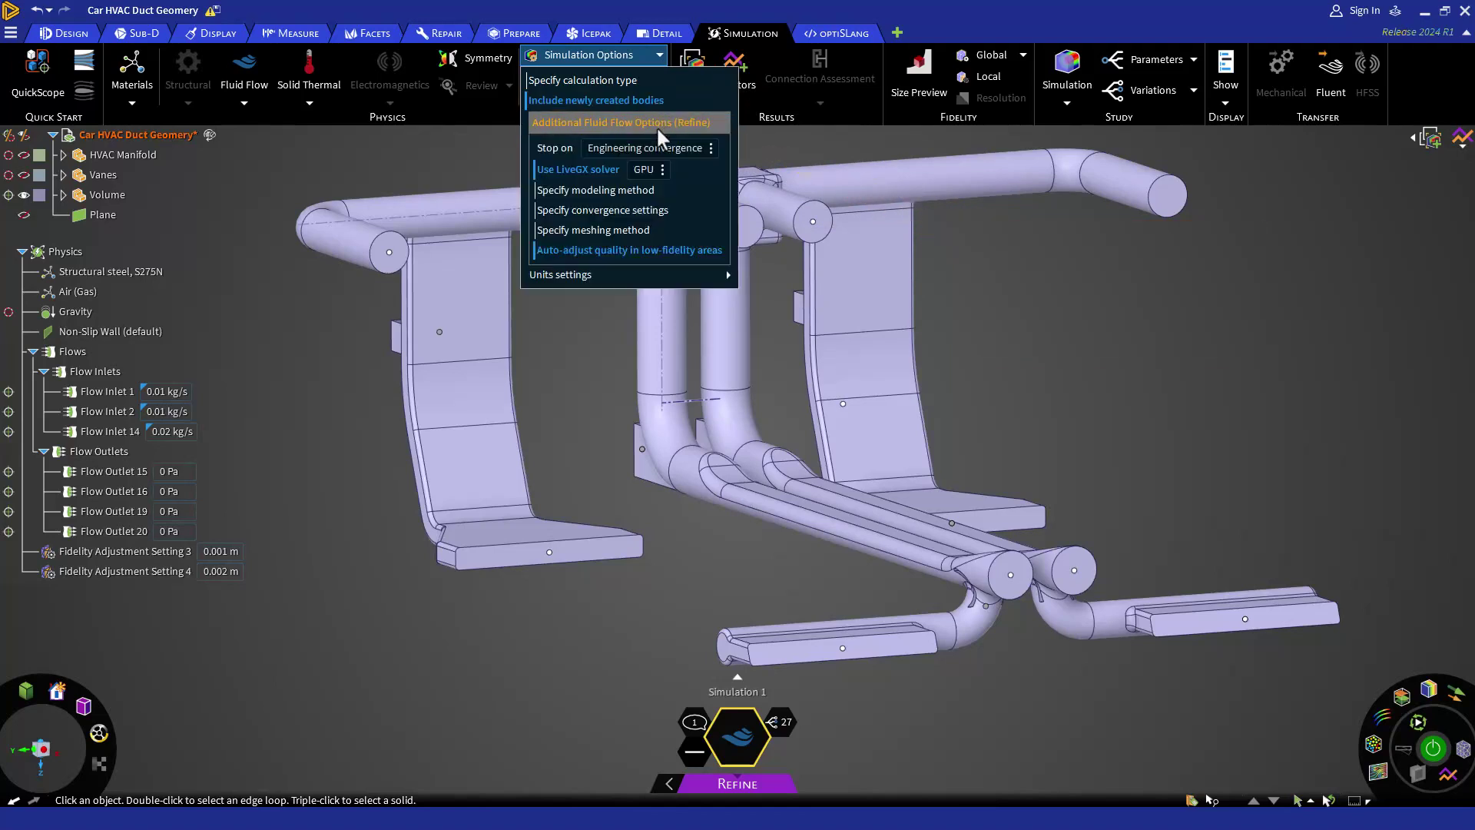
{"action": "left_click", "coordinate": [713, 149]}
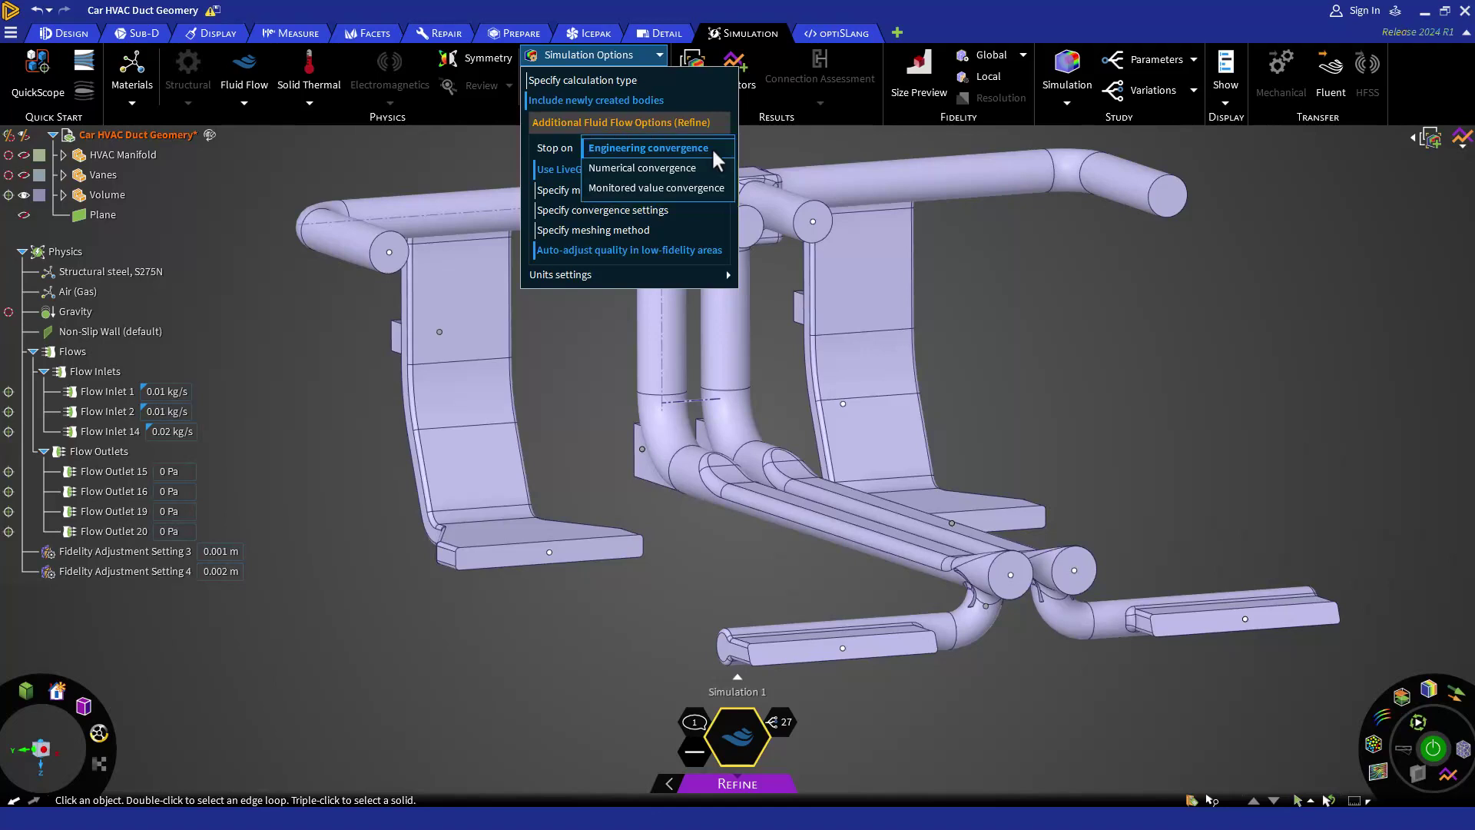
{"action": "left_click", "coordinate": [711, 147]}
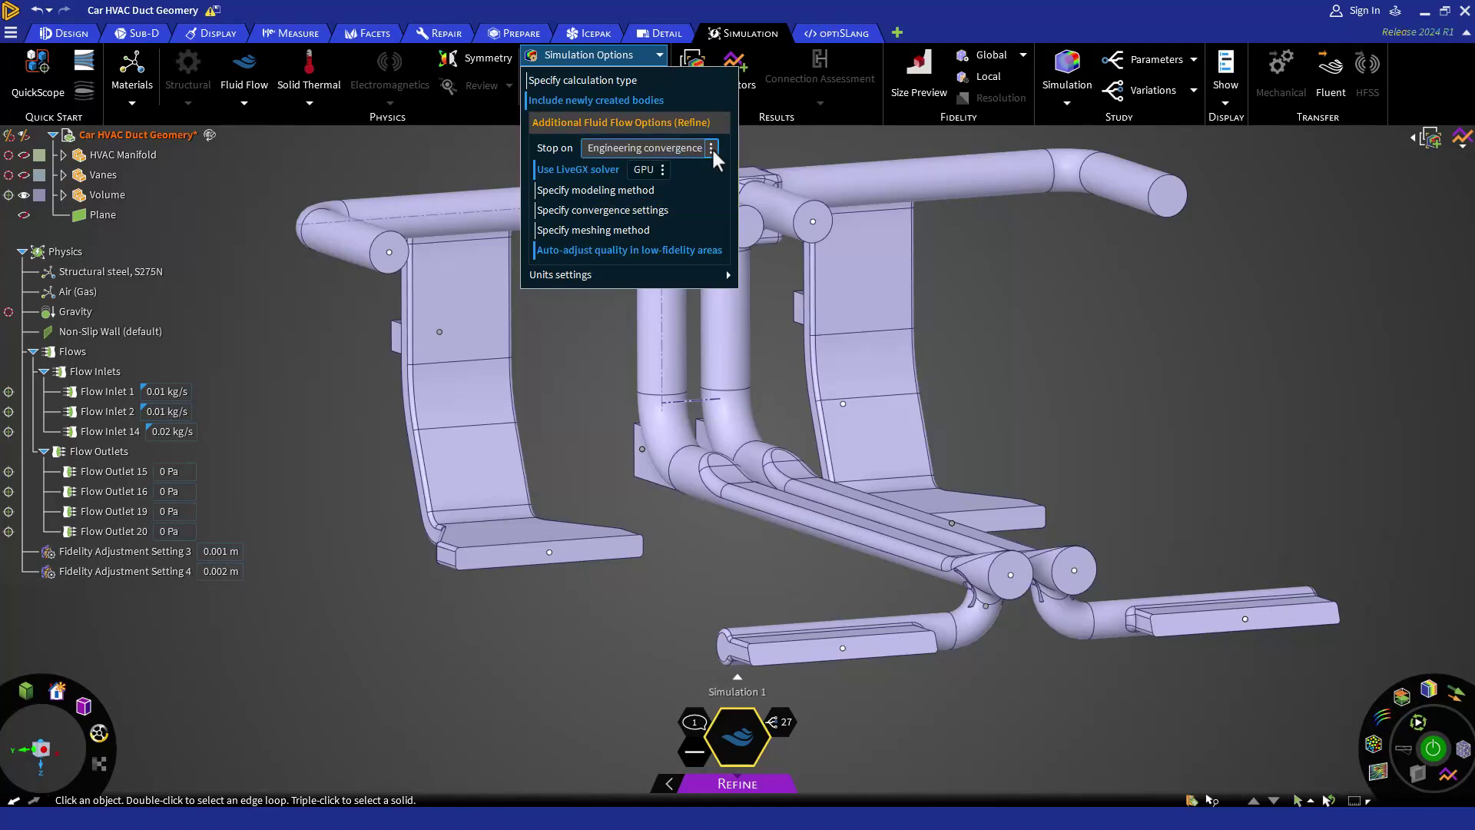
{"action": "left_click", "coordinate": [662, 169]}
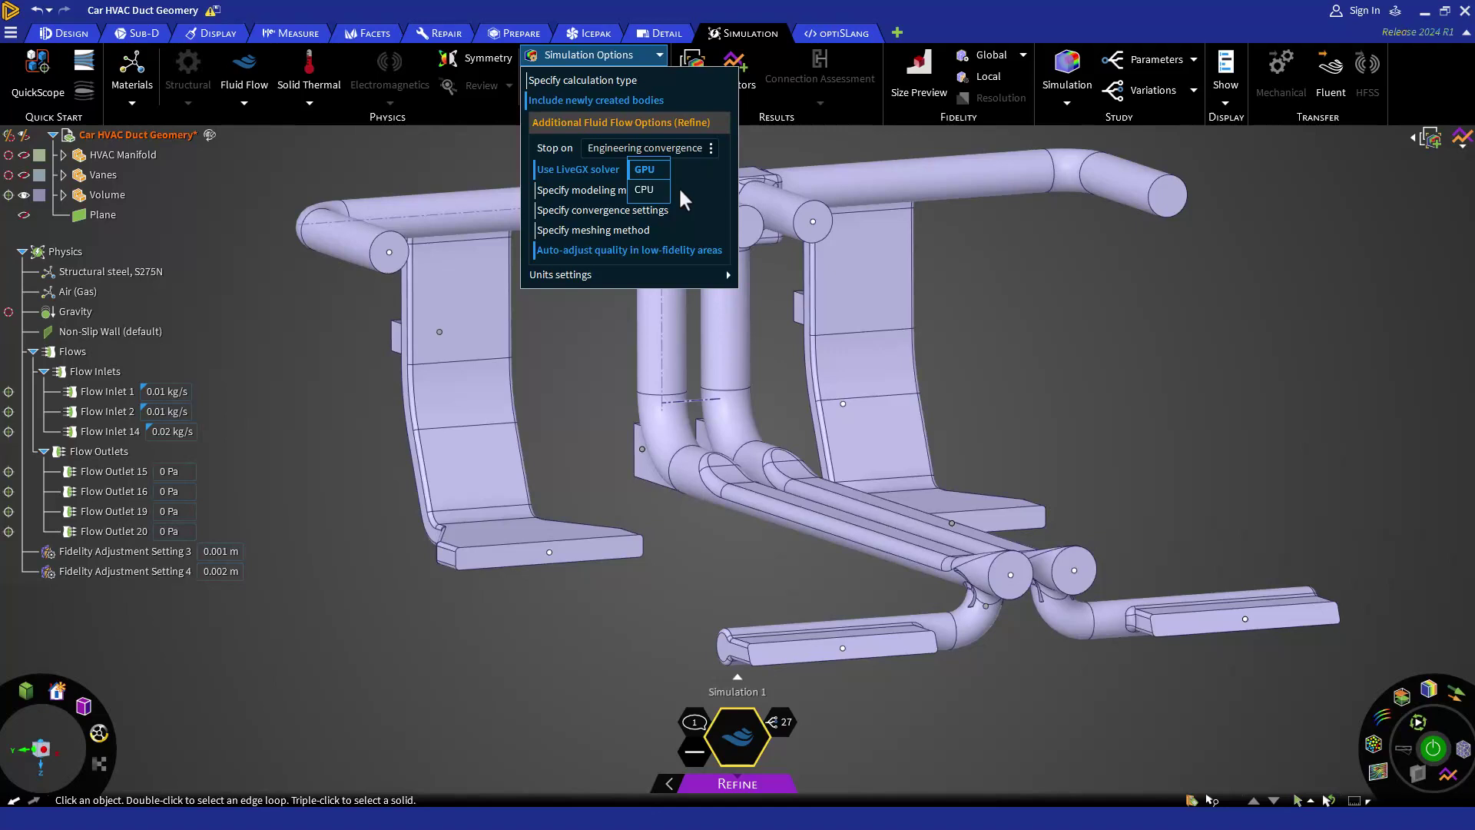
Keep LiveGX on GPU, toggling Use LiveGX solver off and back on so it stays enabled.
{"action": "left_click", "coordinate": [680, 190]}
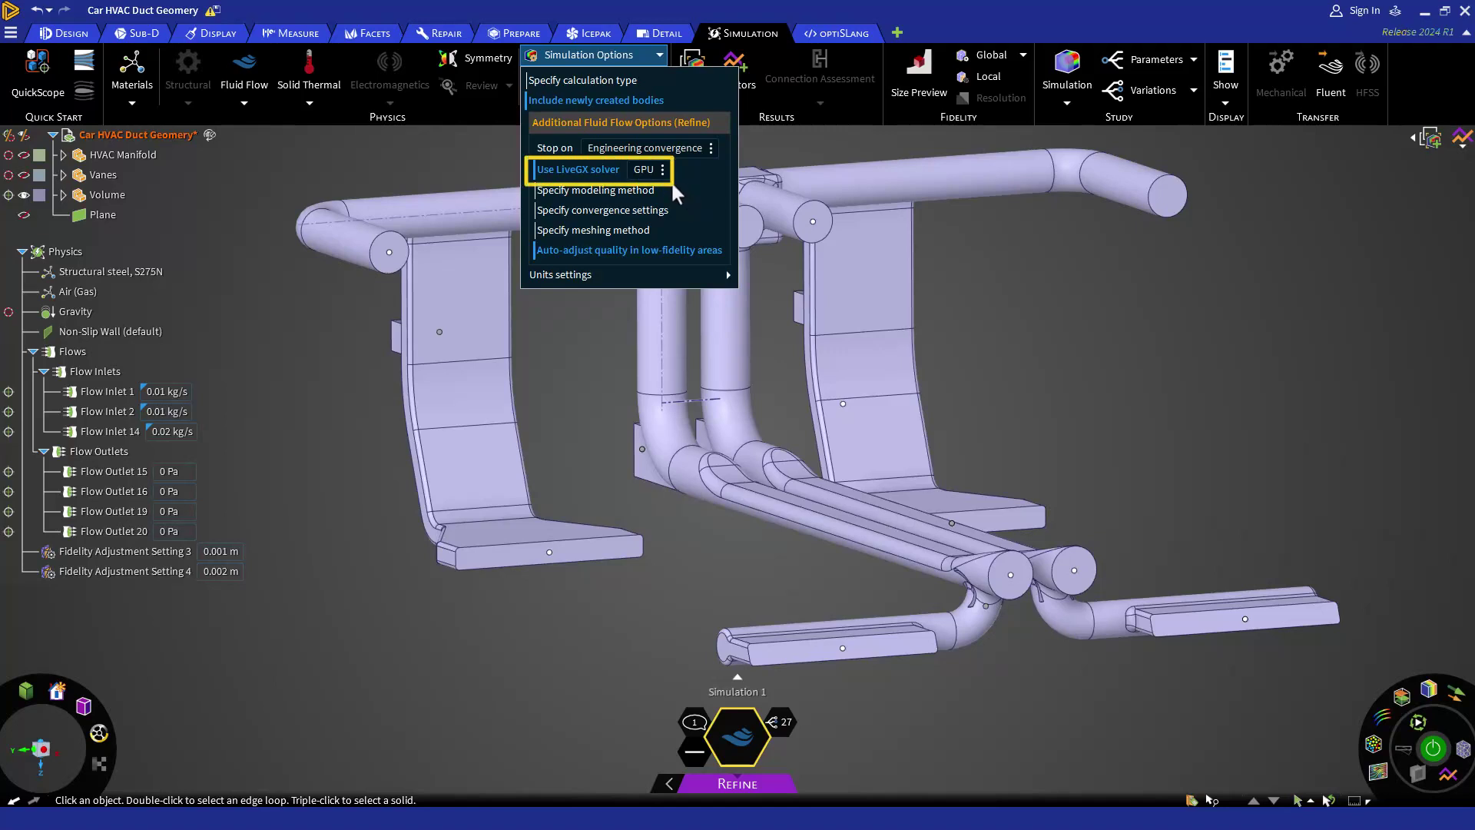
{"action": "left_click", "coordinate": [600, 174]}
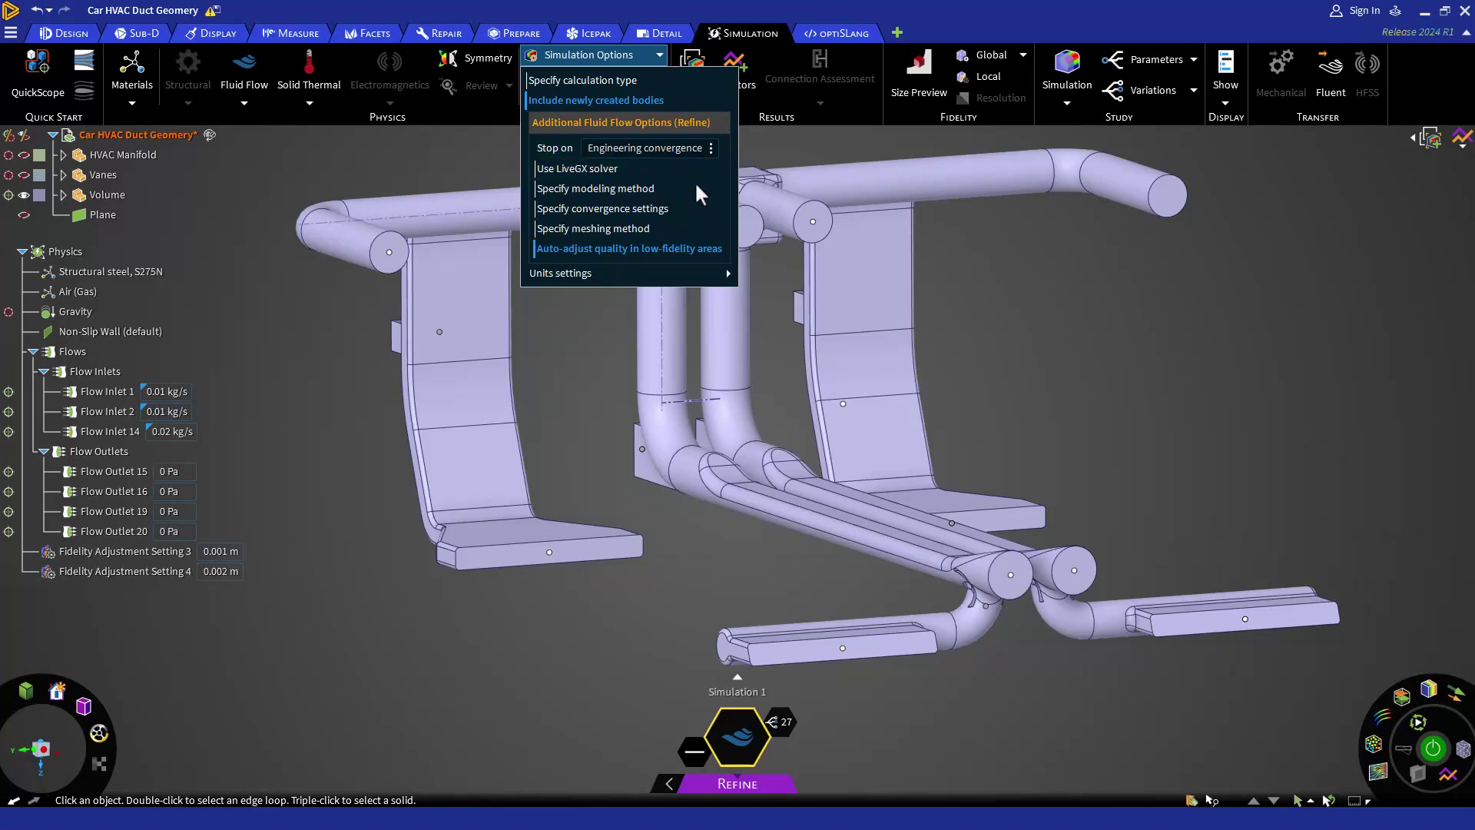
{"action": "left_click", "coordinate": [608, 166]}
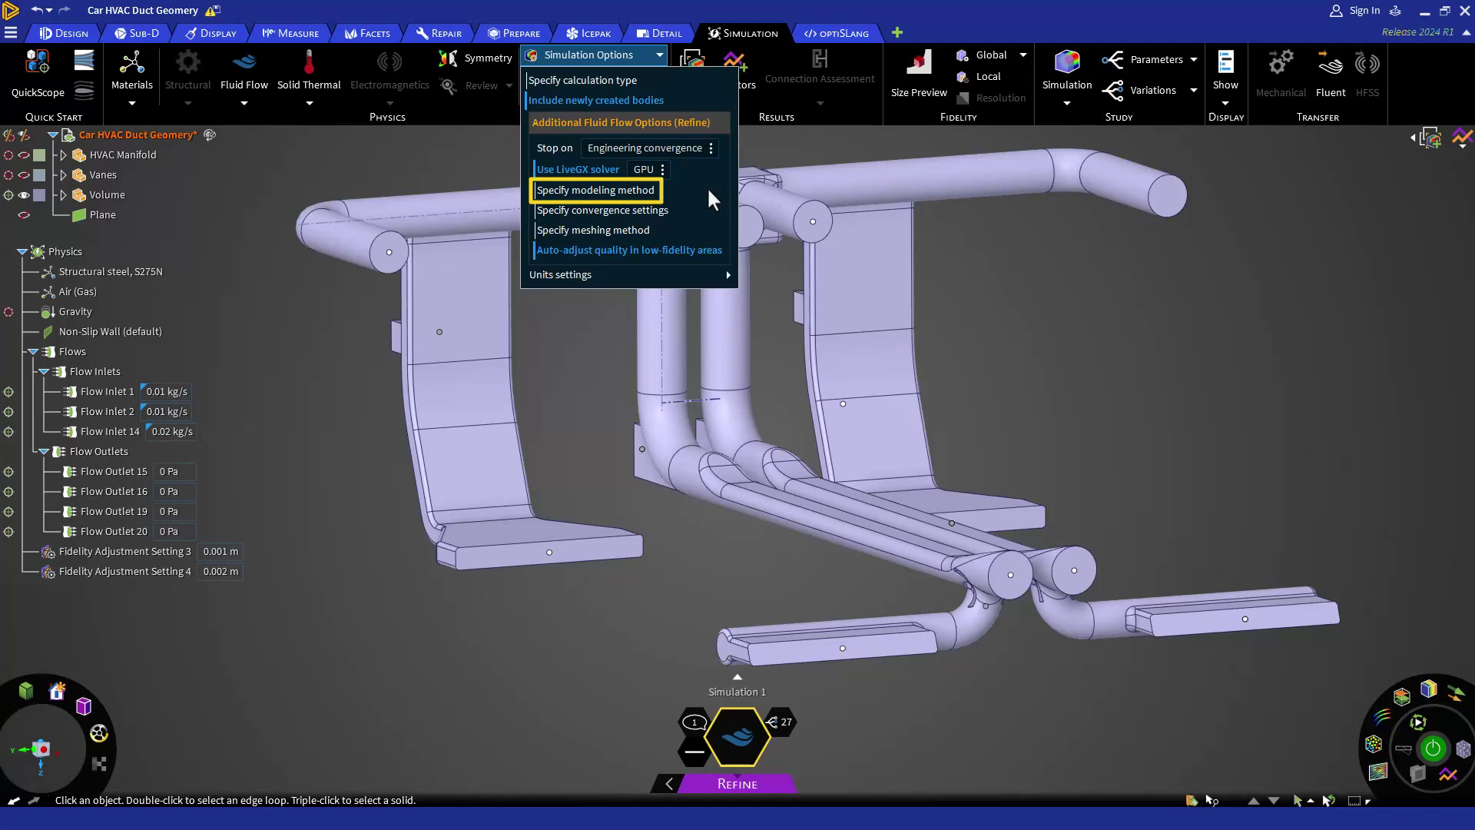
{"action": "left_click", "coordinate": [637, 194]}
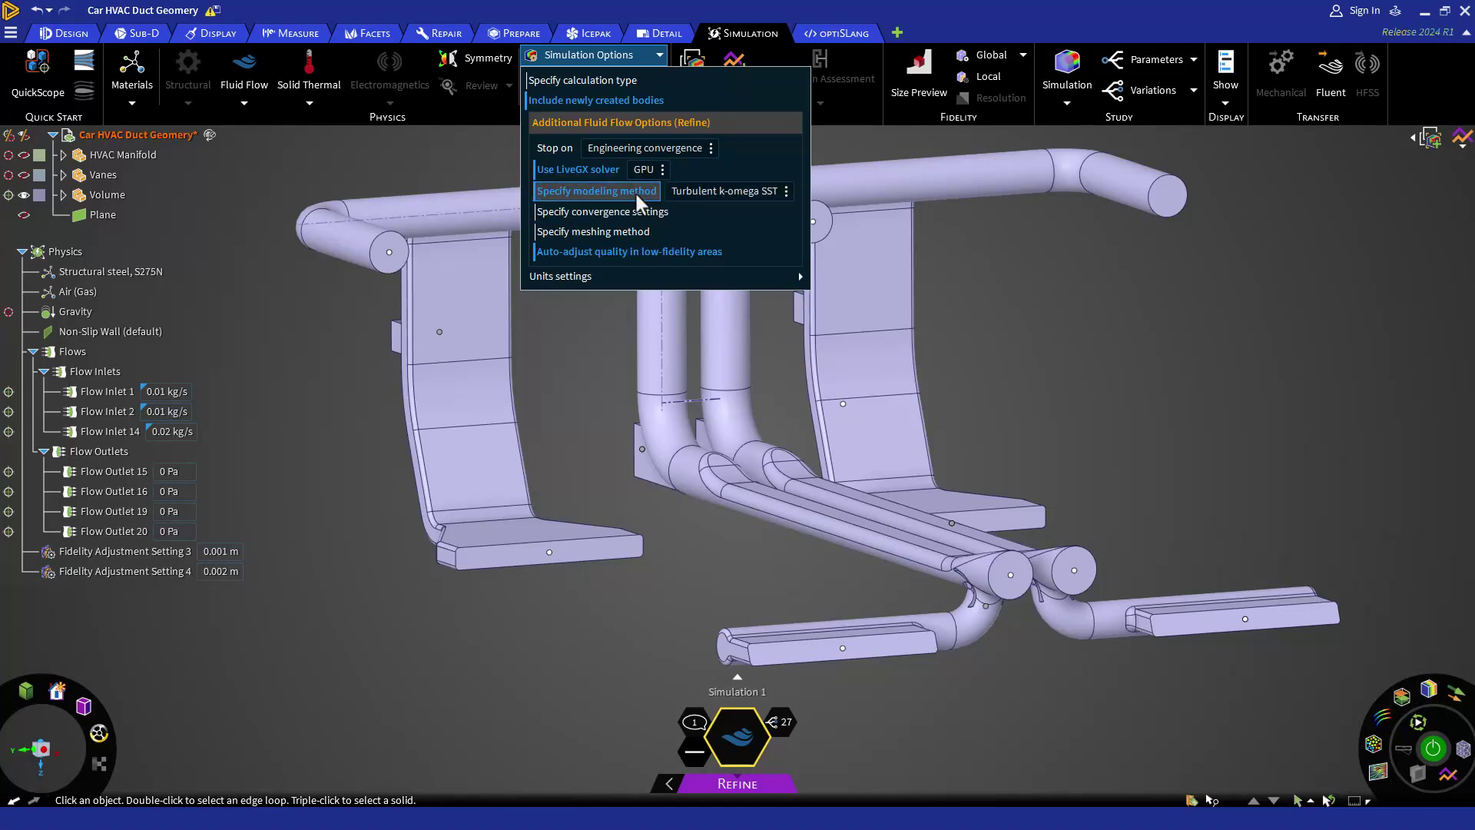
{"action": "left_click", "coordinate": [782, 192]}
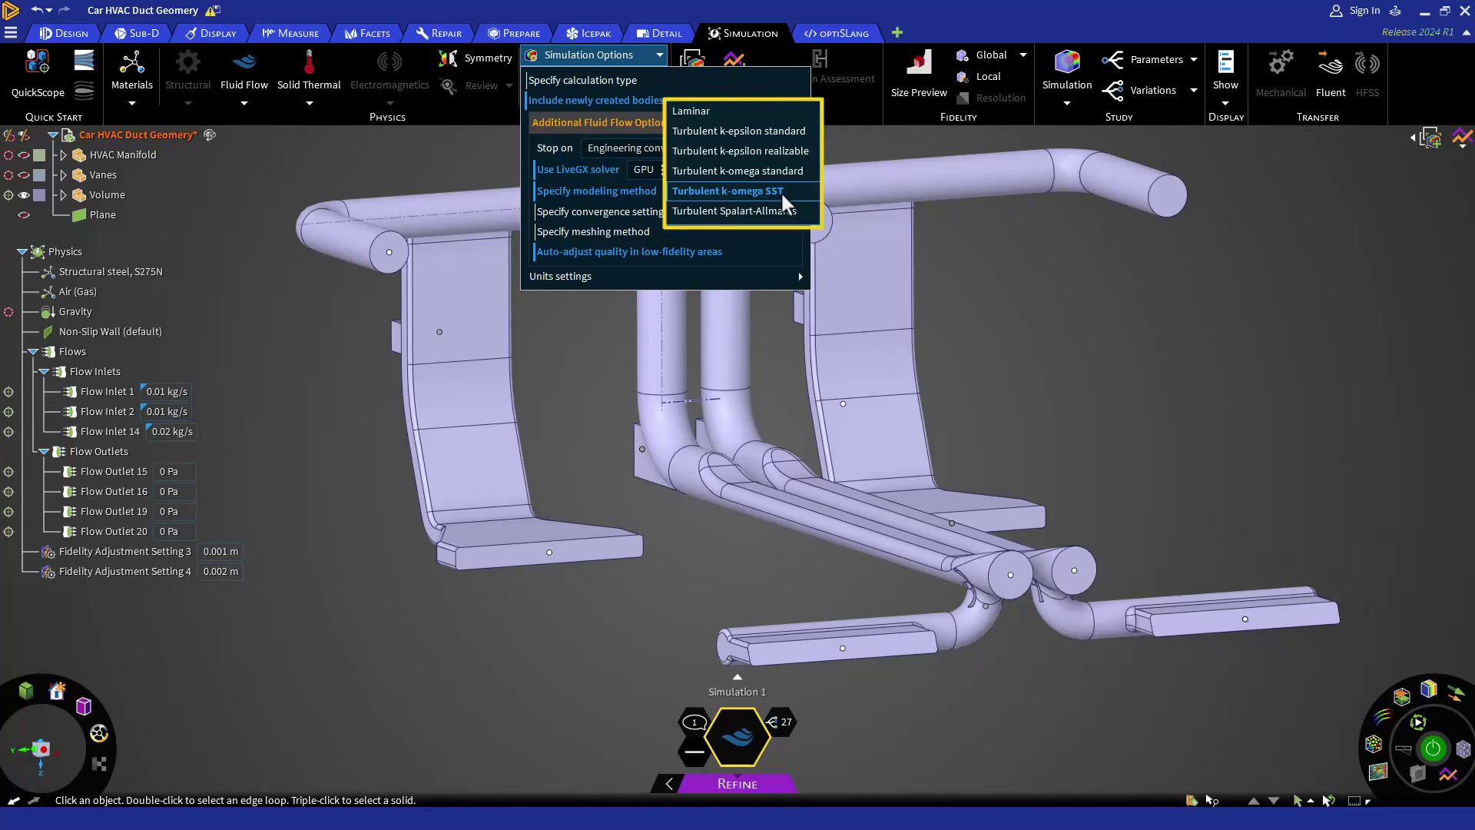
{"action": "left_click", "coordinate": [780, 190]}
{"action": "left_click", "coordinate": [631, 192]}
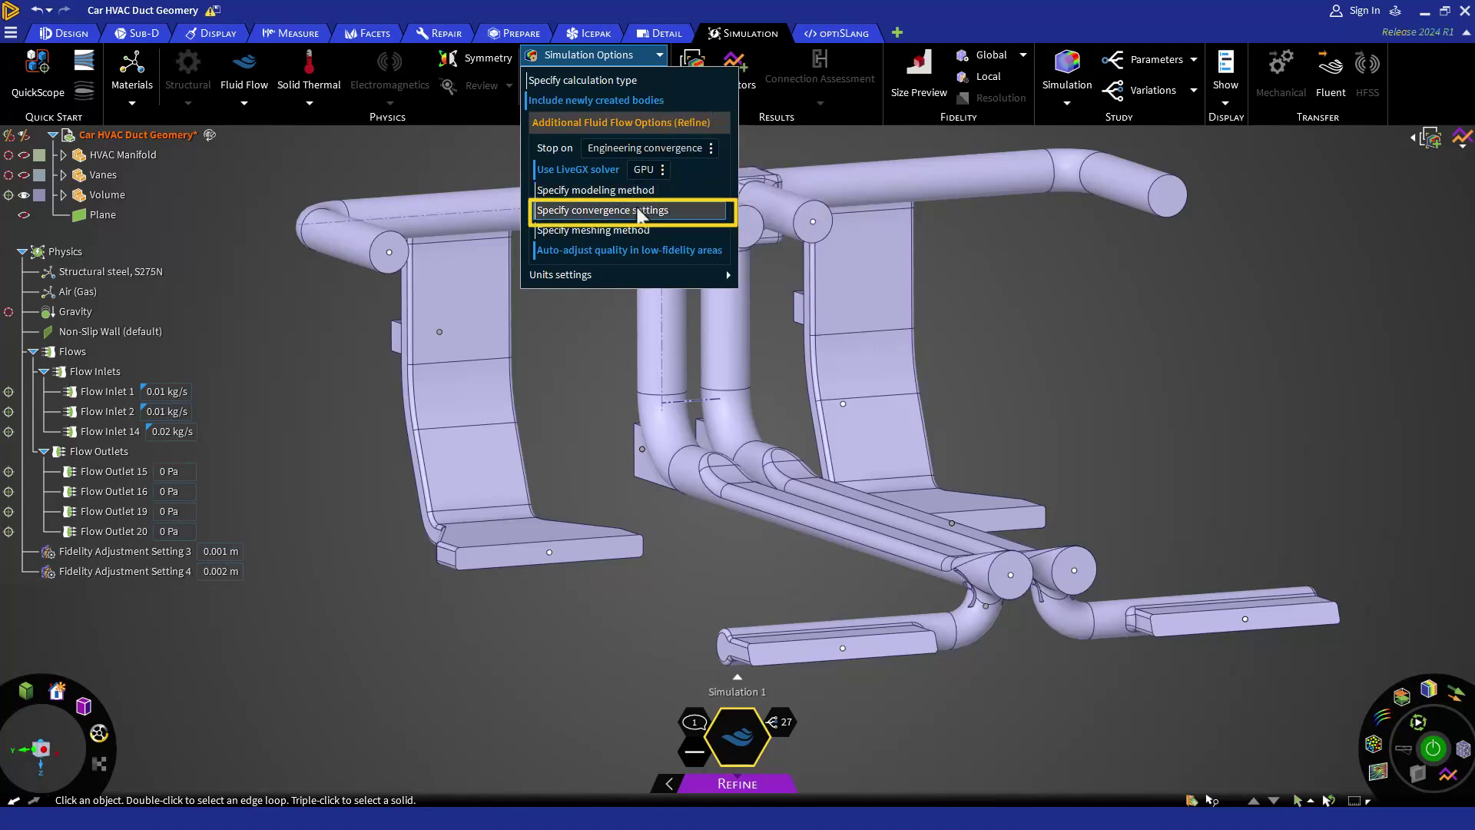
{"action": "left_click", "coordinate": [638, 212]}
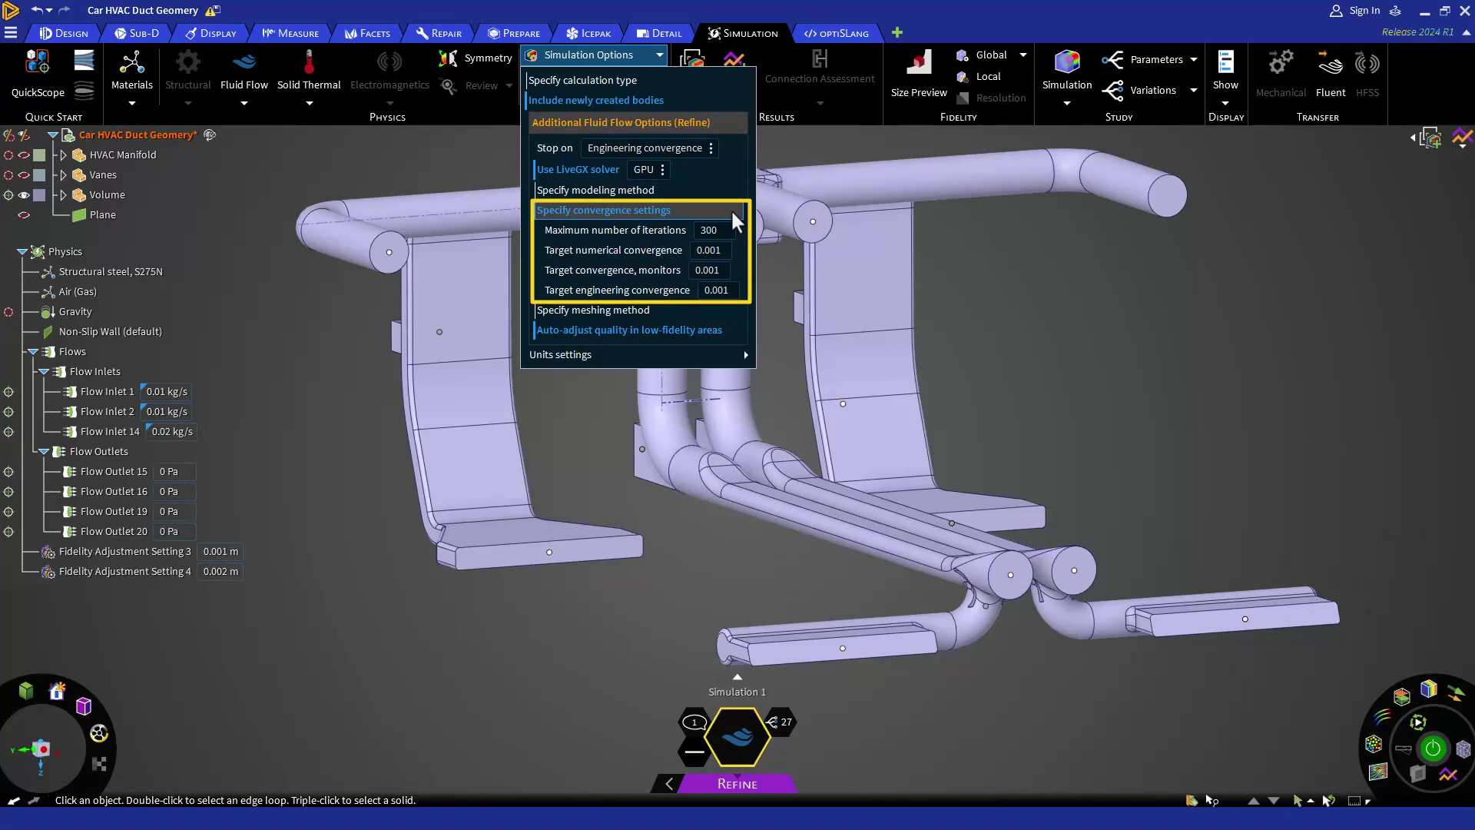
{"action": "left_click", "coordinate": [731, 208]}
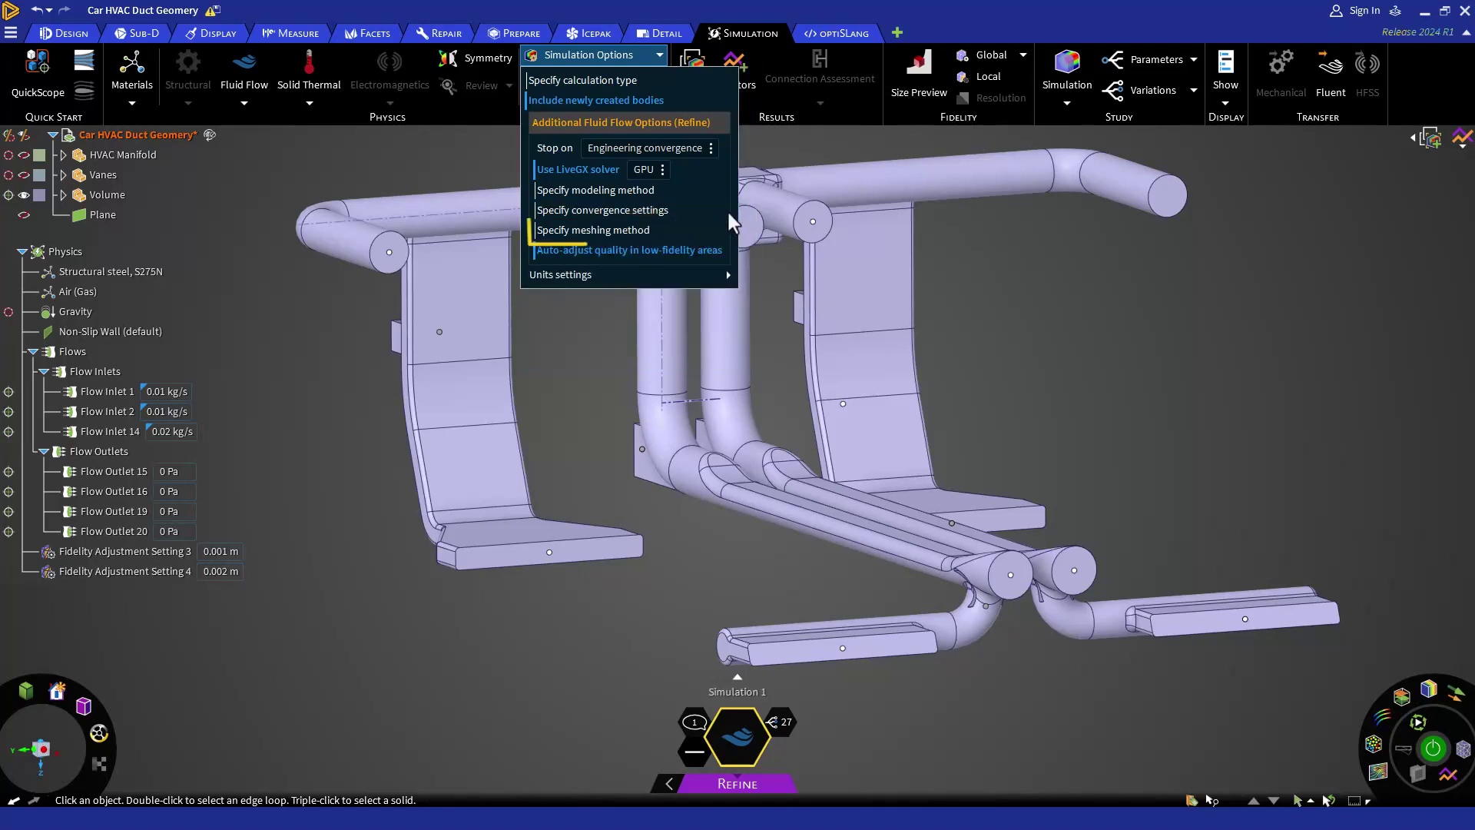
Enable Specify meshing method and choose Polyhedra mesh instead of tetrahedra.
{"action": "left_click", "coordinate": [631, 231]}
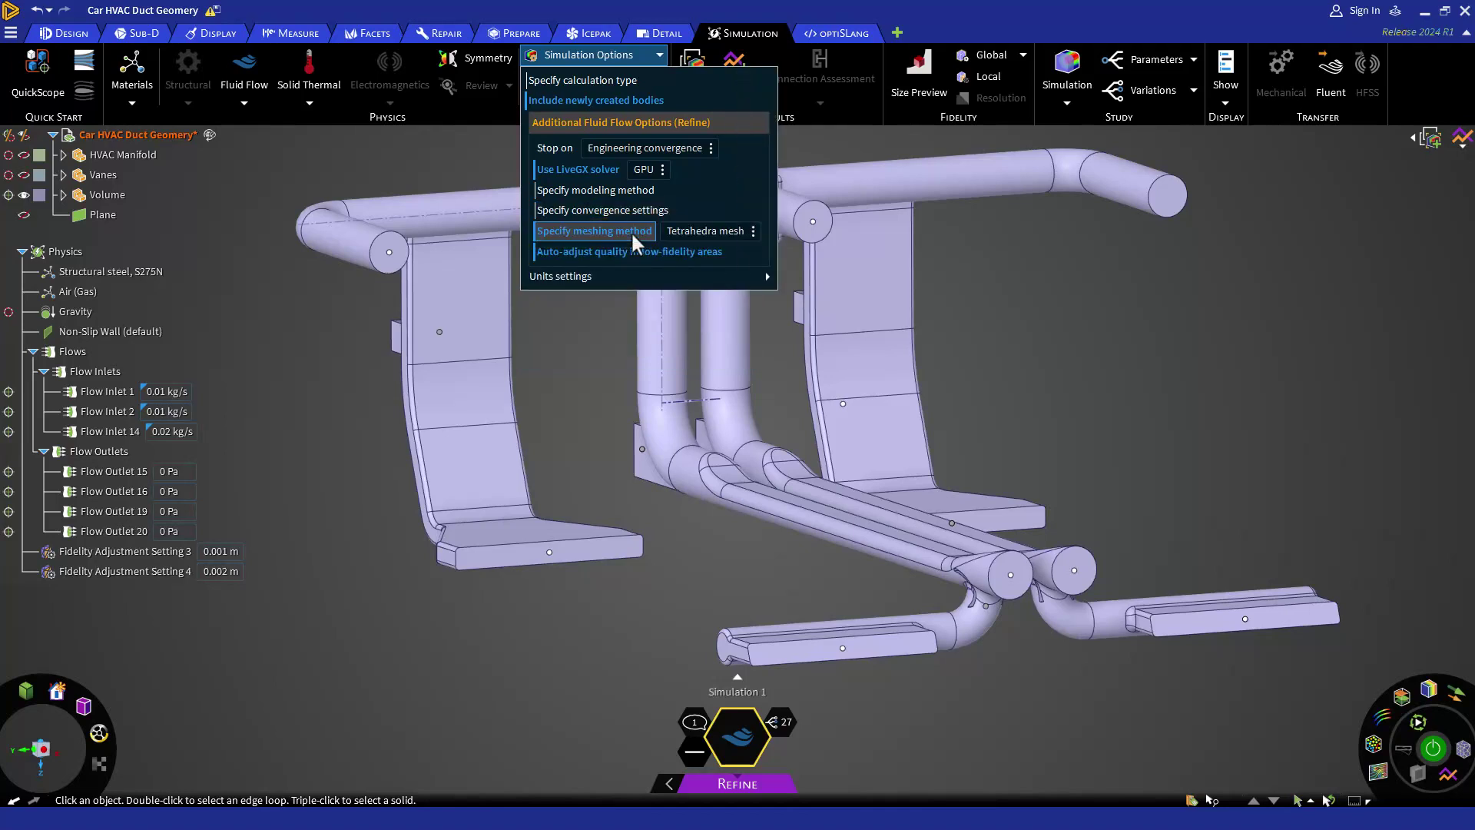
{"action": "left_click", "coordinate": [752, 234]}
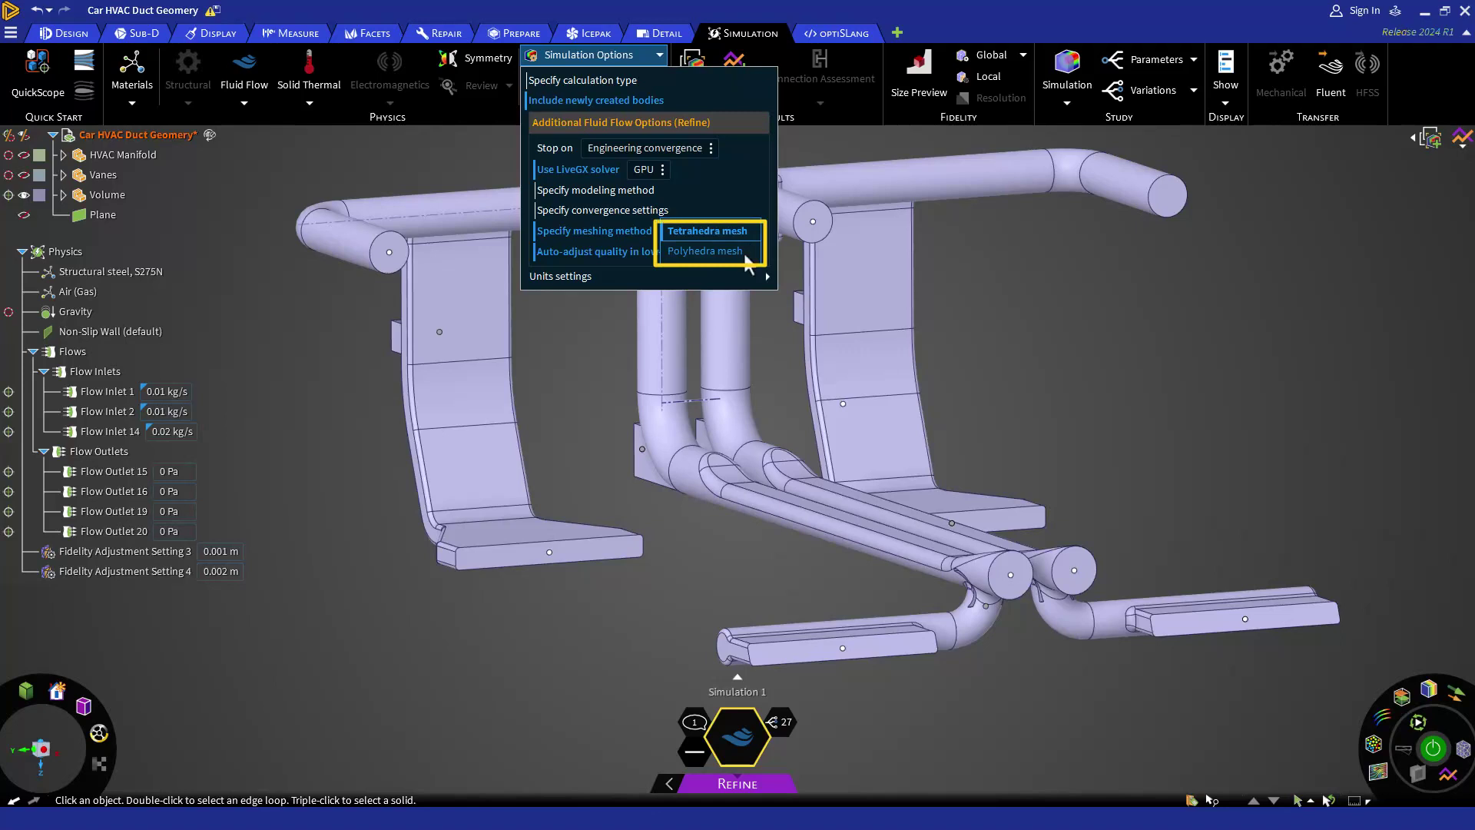
{"action": "left_click", "coordinate": [743, 250]}
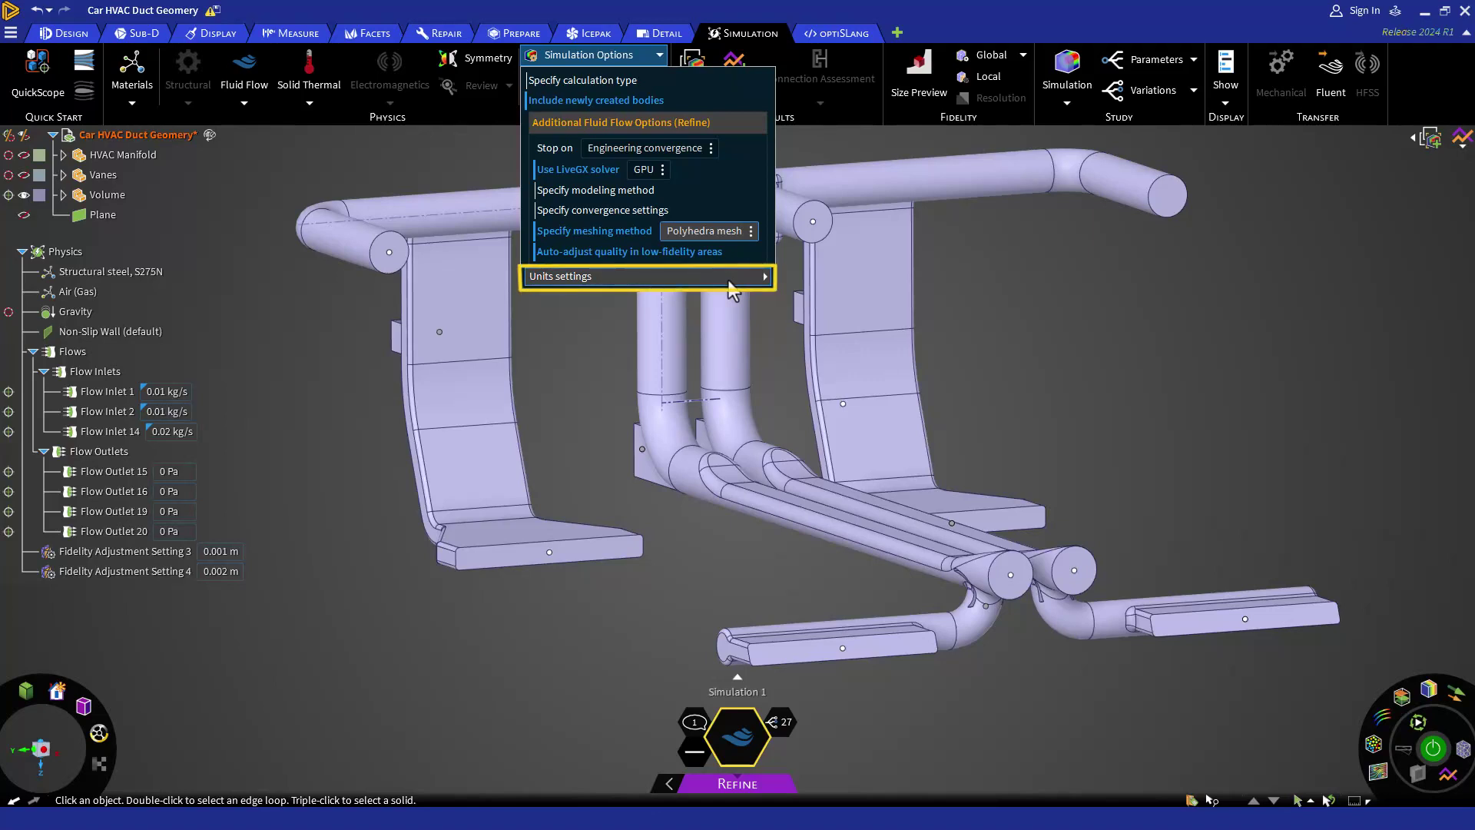
Review the Units settings, then close the Simulation Options panel, reopening and closing it once more.
{"action": "left_click", "coordinate": [728, 280]}
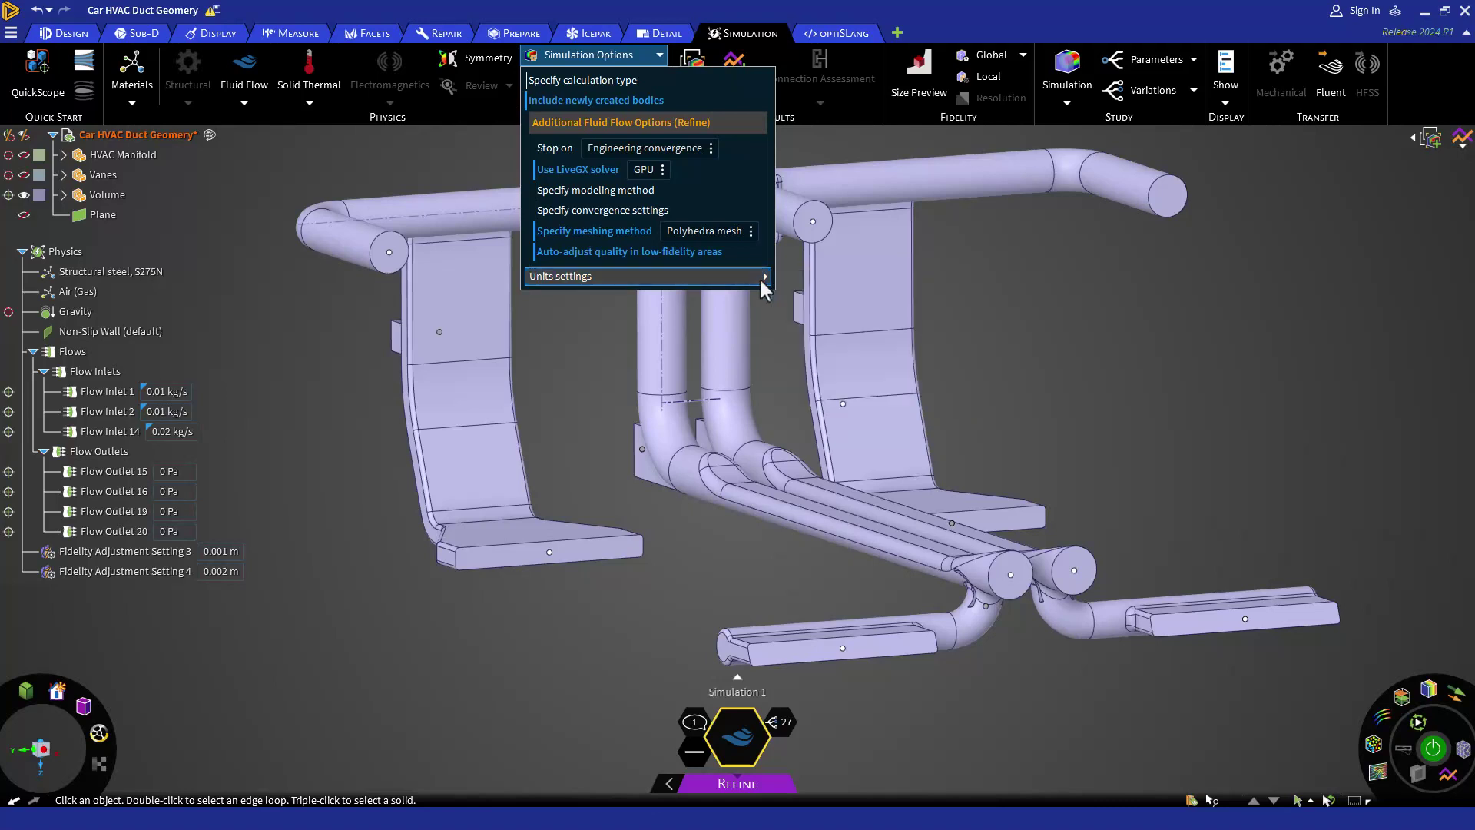
{"action": "left_click", "coordinate": [590, 318]}
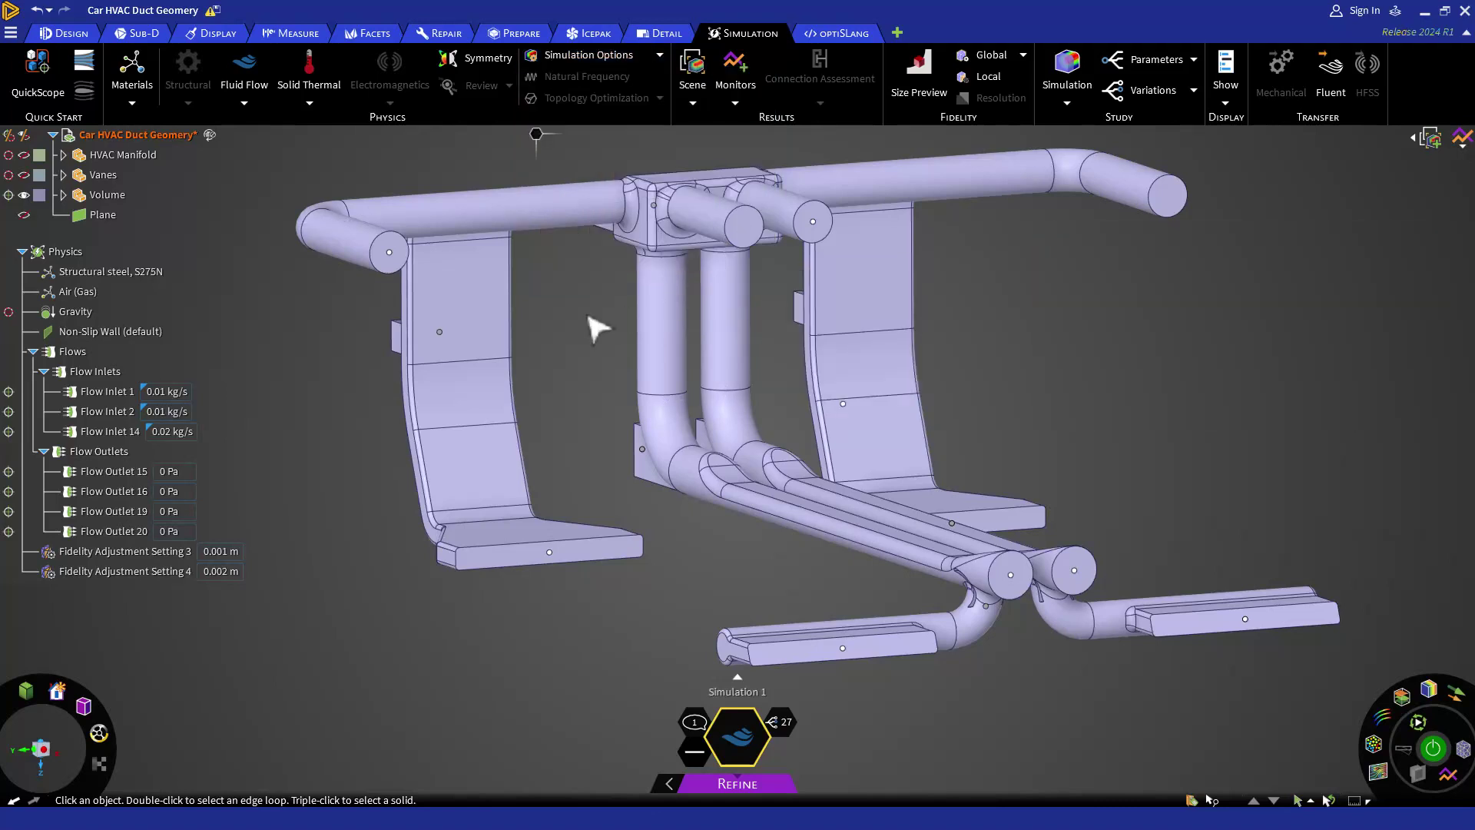
{"action": "left_click", "coordinate": [661, 61]}
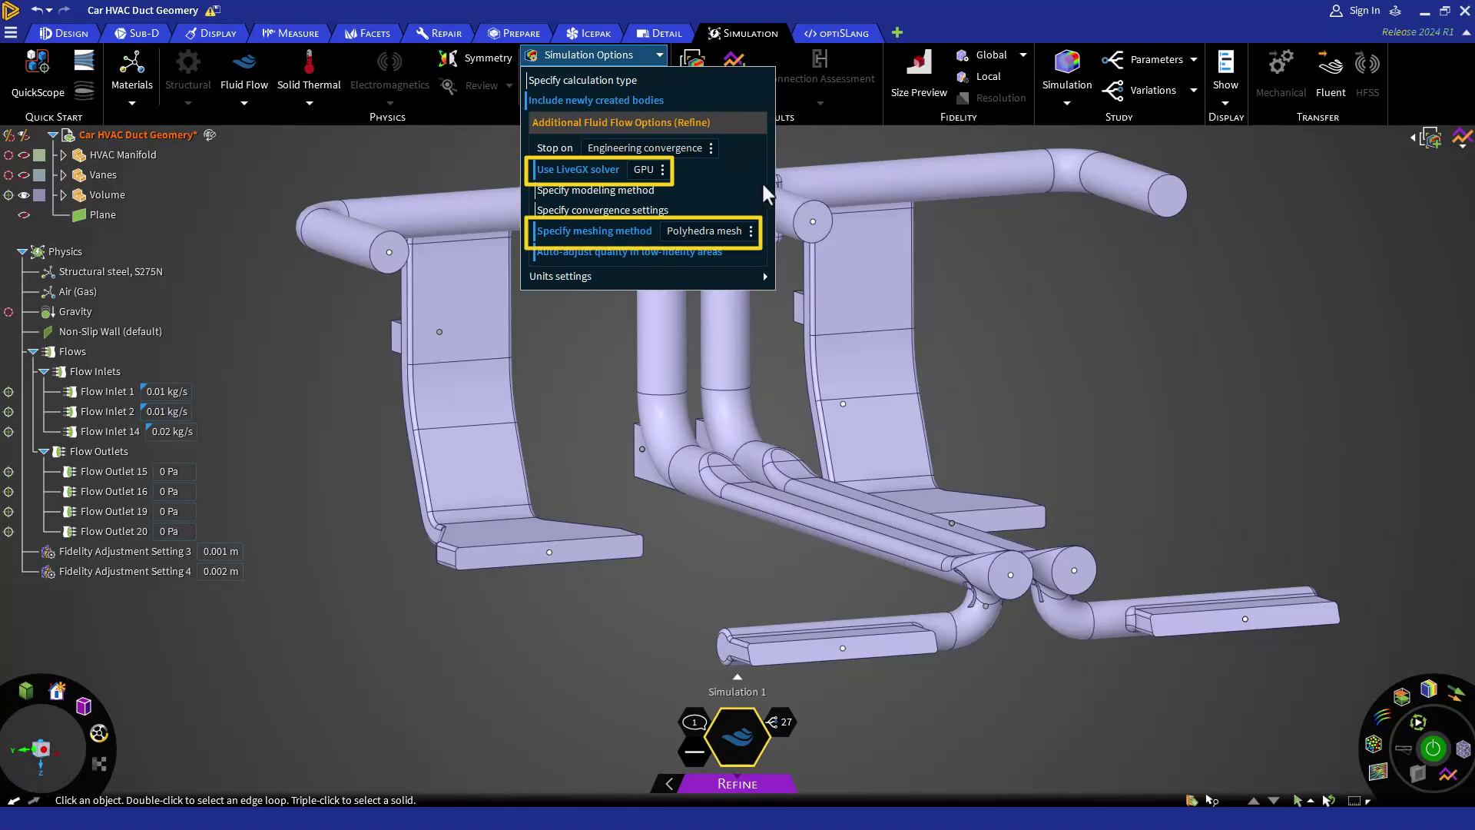
{"action": "left_click", "coordinate": [914, 143]}
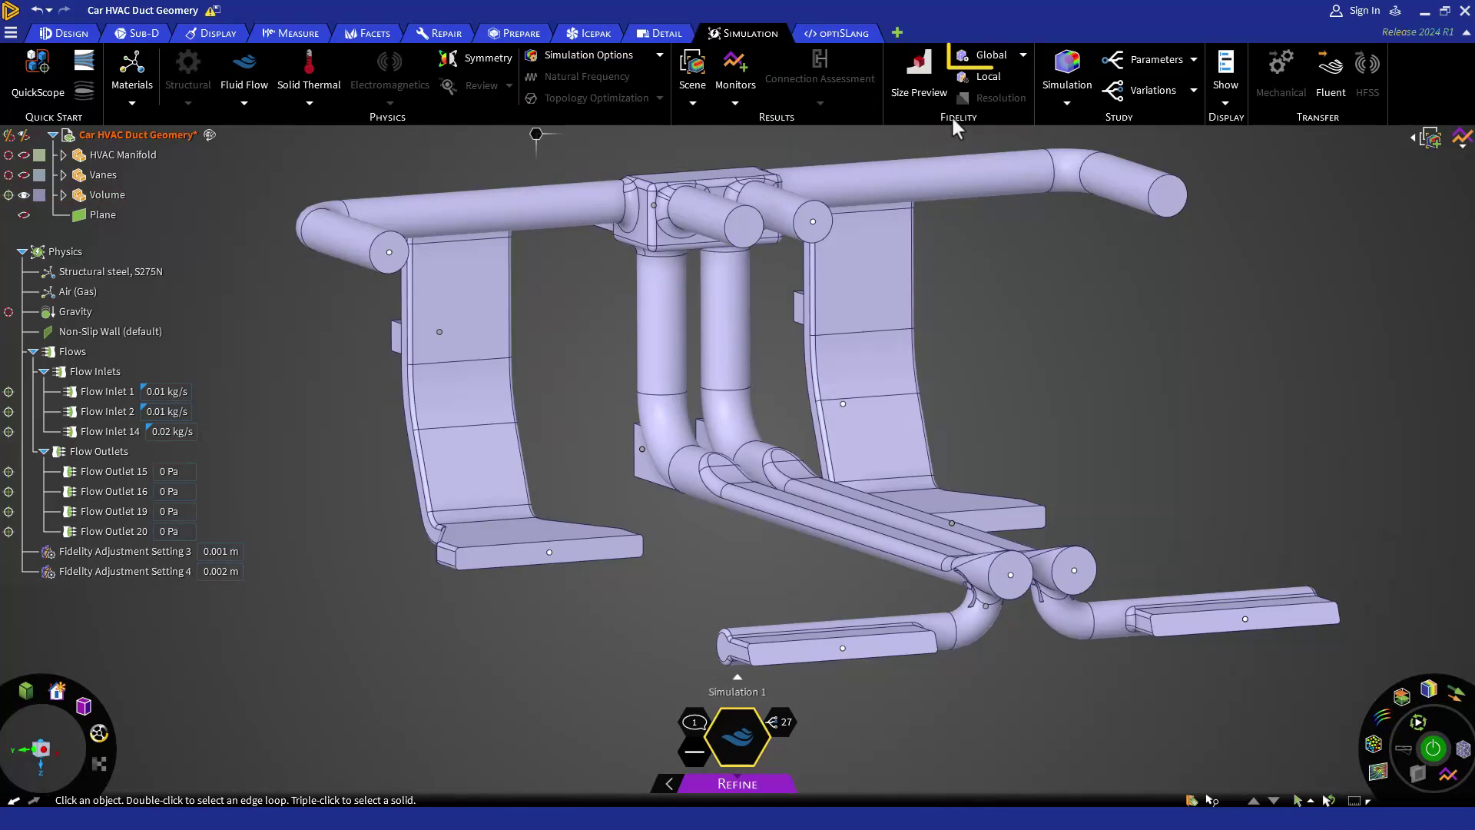
After trying Proximity sizing, set global Fidelity sizing to 'Determine sizing automatically'.
{"action": "left_click", "coordinate": [1024, 57]}
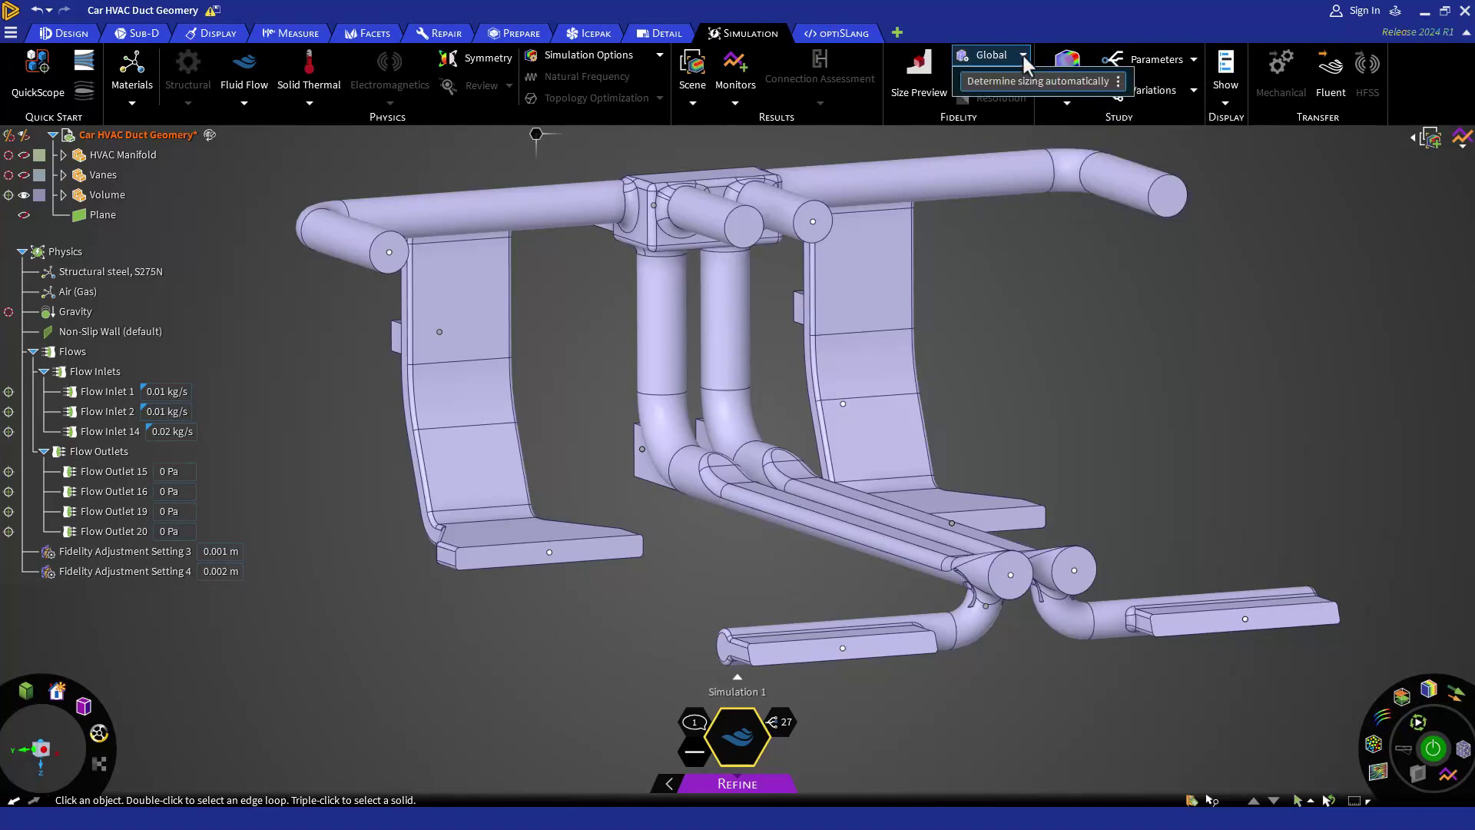
{"action": "left_click", "coordinate": [1119, 81]}
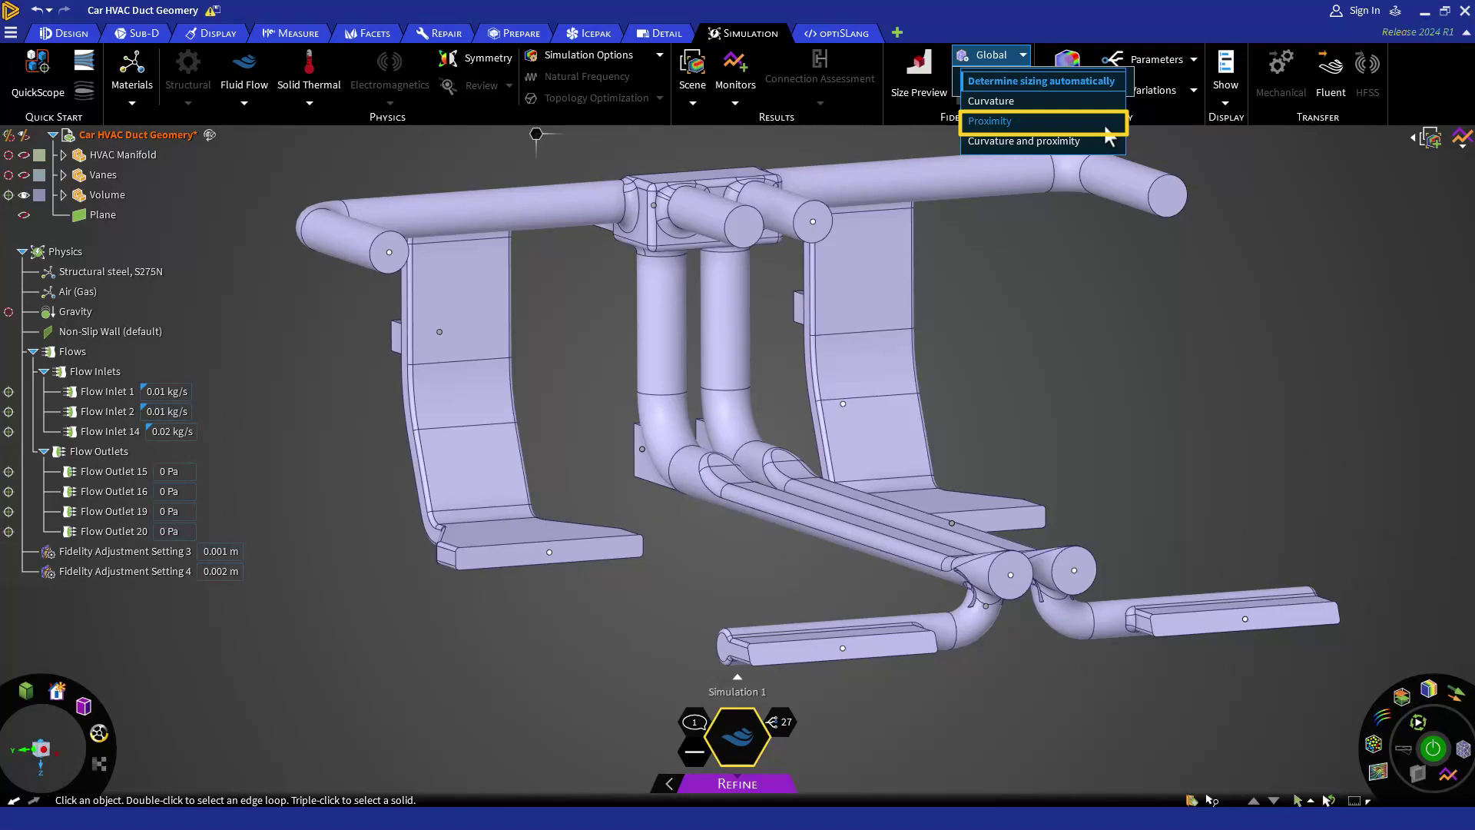
{"action": "left_click", "coordinate": [1102, 123]}
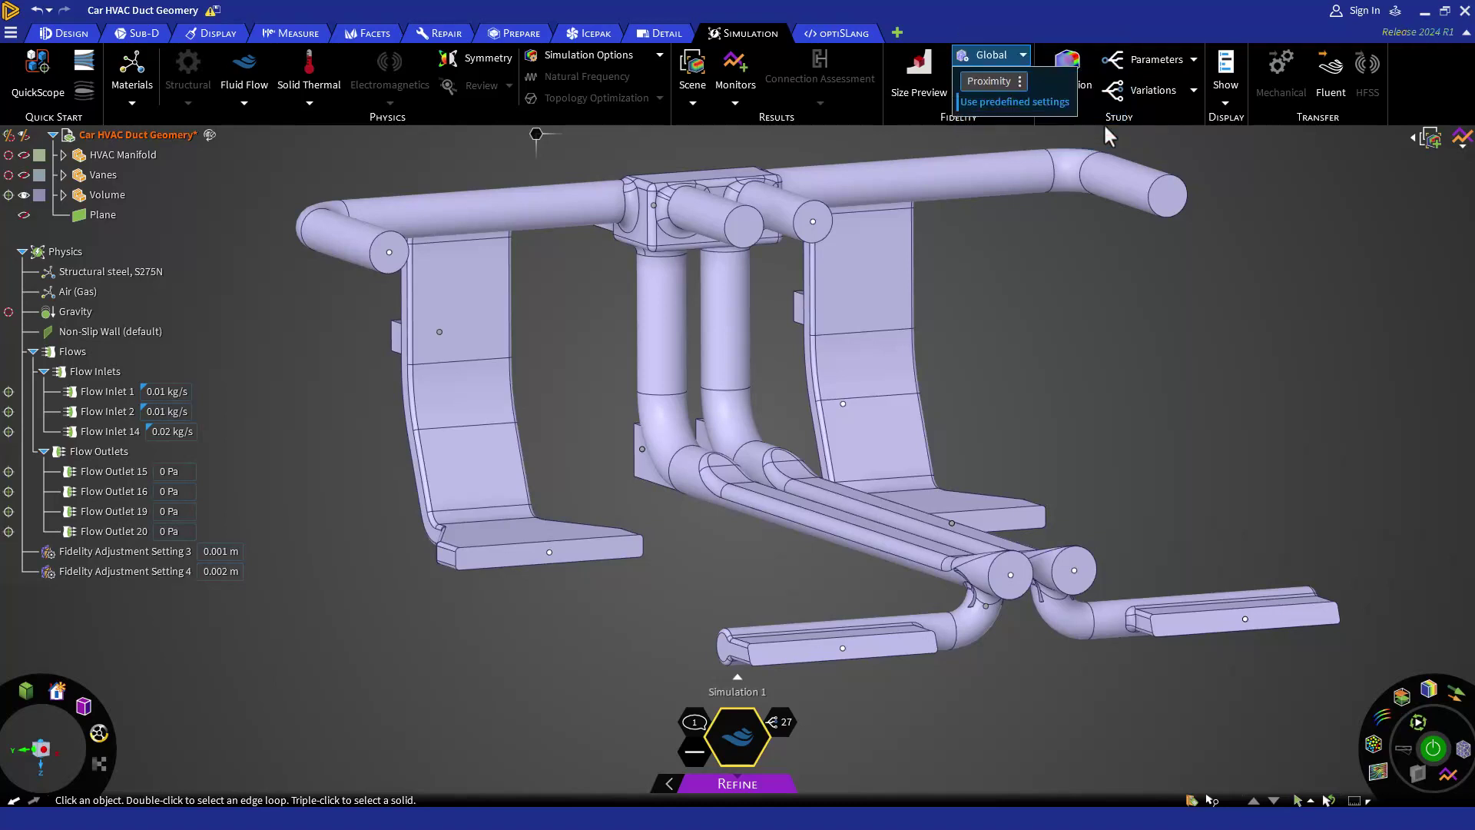
{"action": "left_click", "coordinate": [1051, 106]}
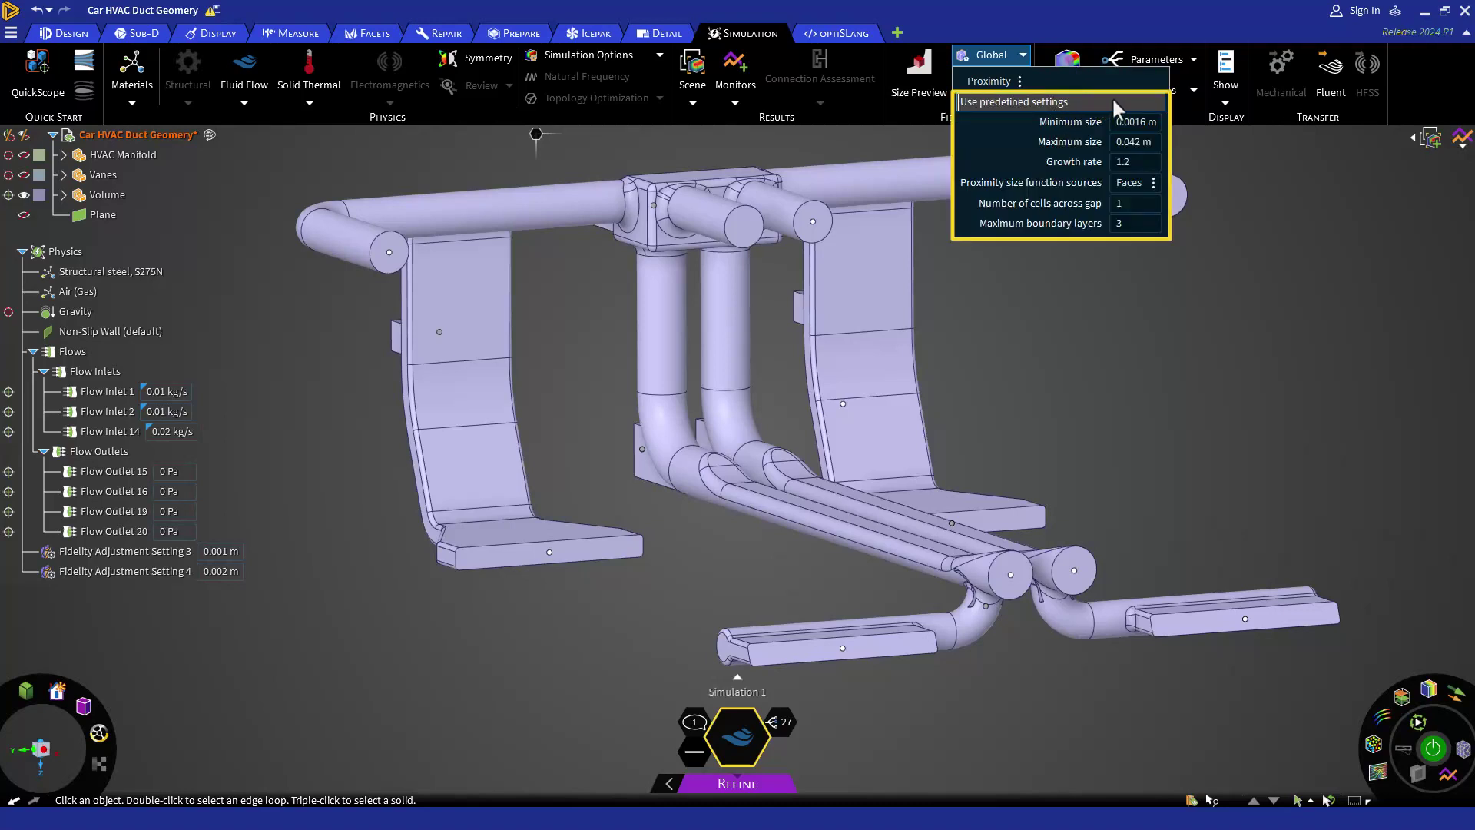
{"action": "left_click", "coordinate": [1163, 100]}
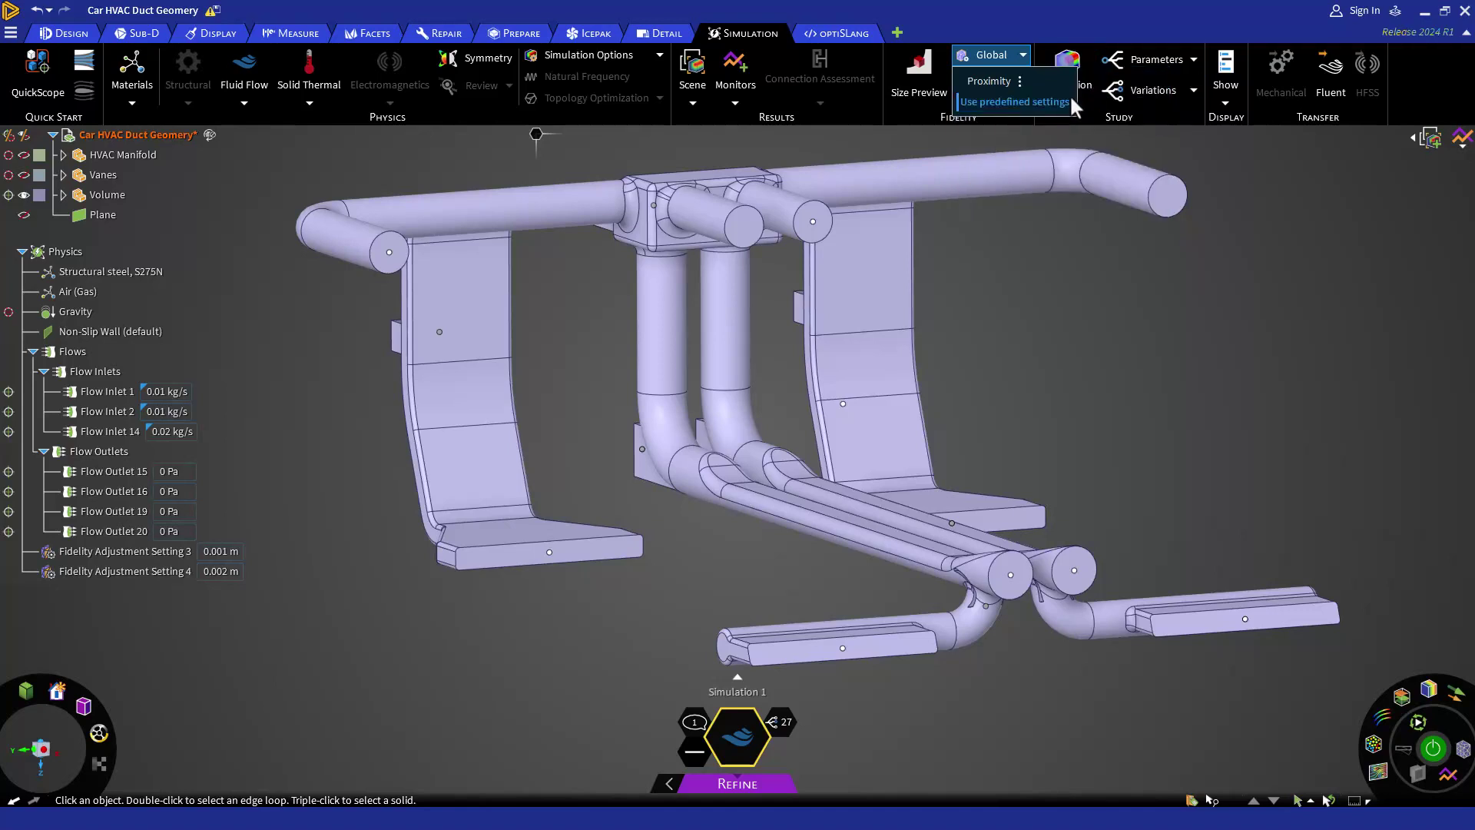
{"action": "left_click", "coordinate": [1020, 80]}
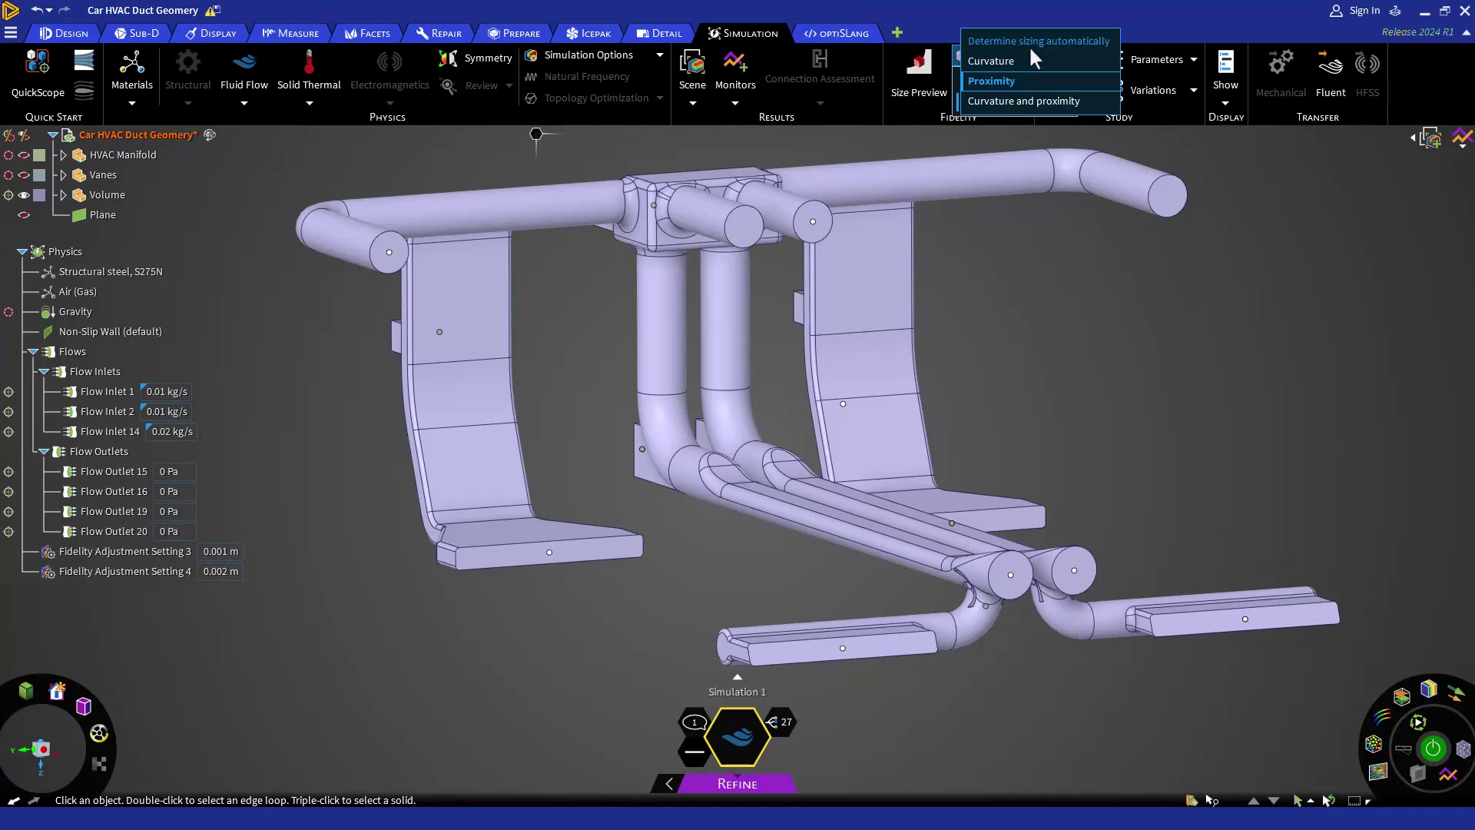
{"action": "left_click", "coordinate": [1029, 45]}
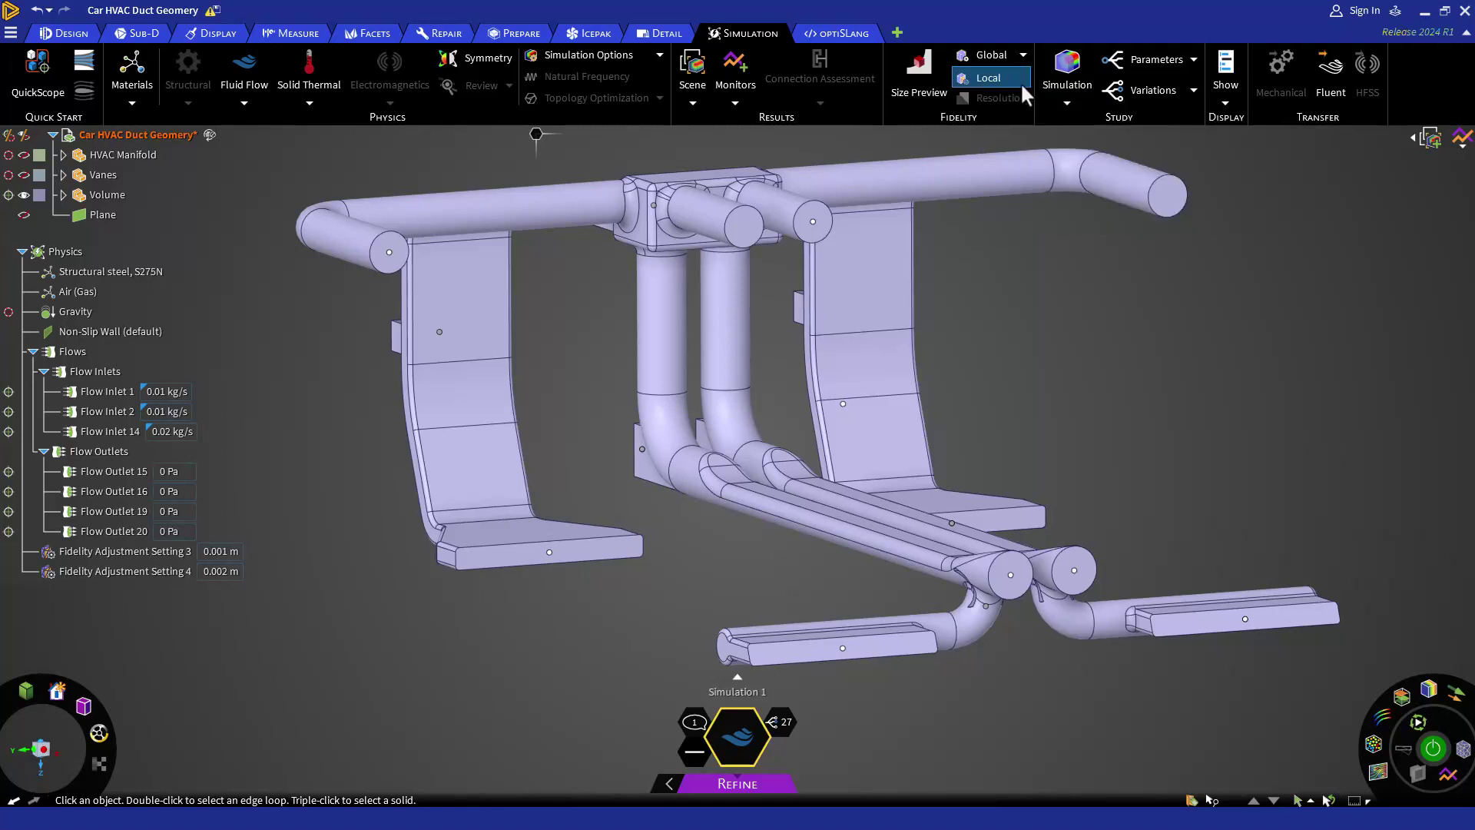
{"action": "left_click", "coordinate": [1019, 82]}
{"action": "left_click", "coordinate": [819, 233]}
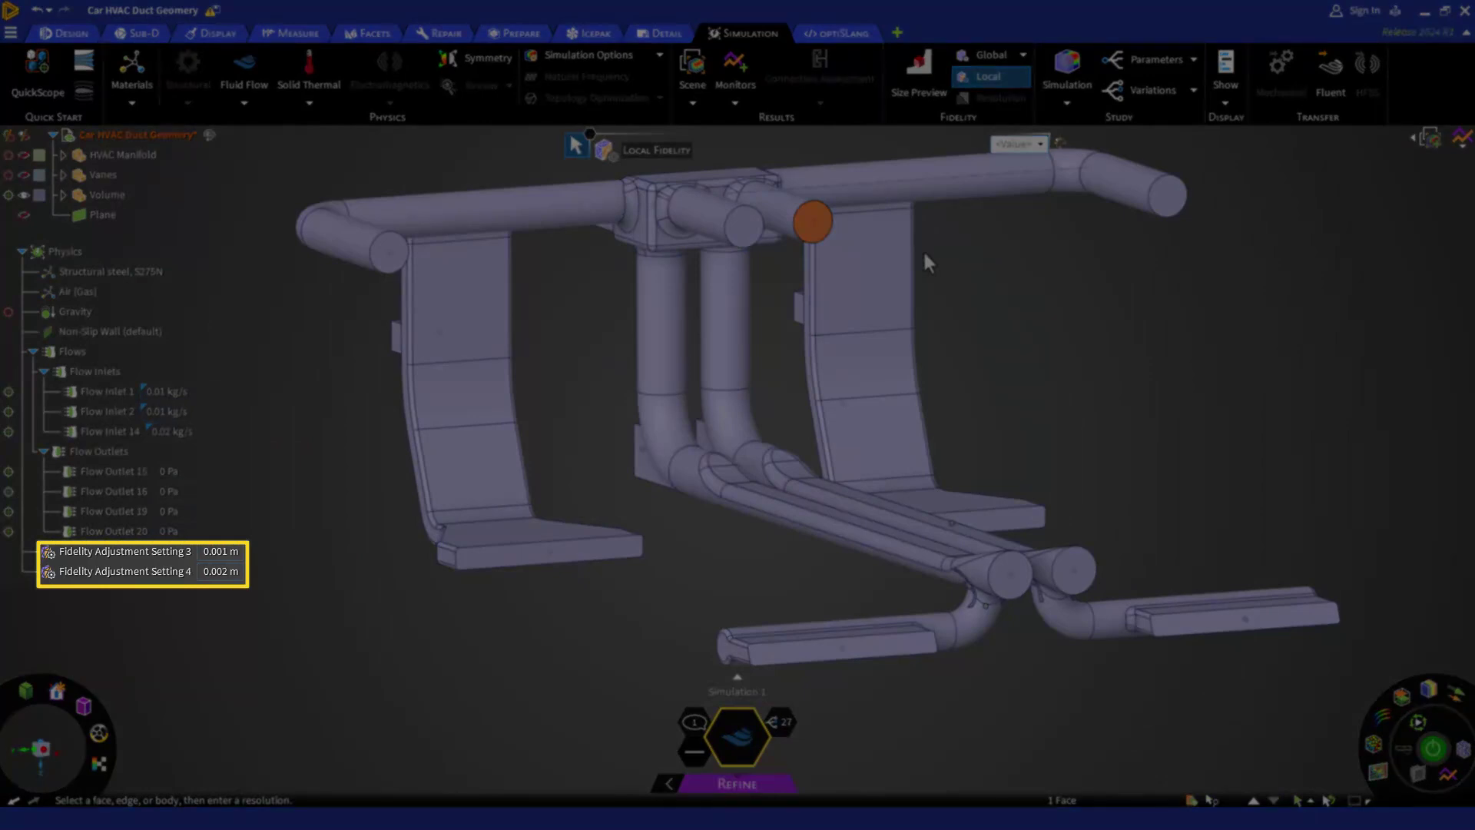
{"action": "key", "text": "Escape"}
{"action": "key", "text": "Escape"}
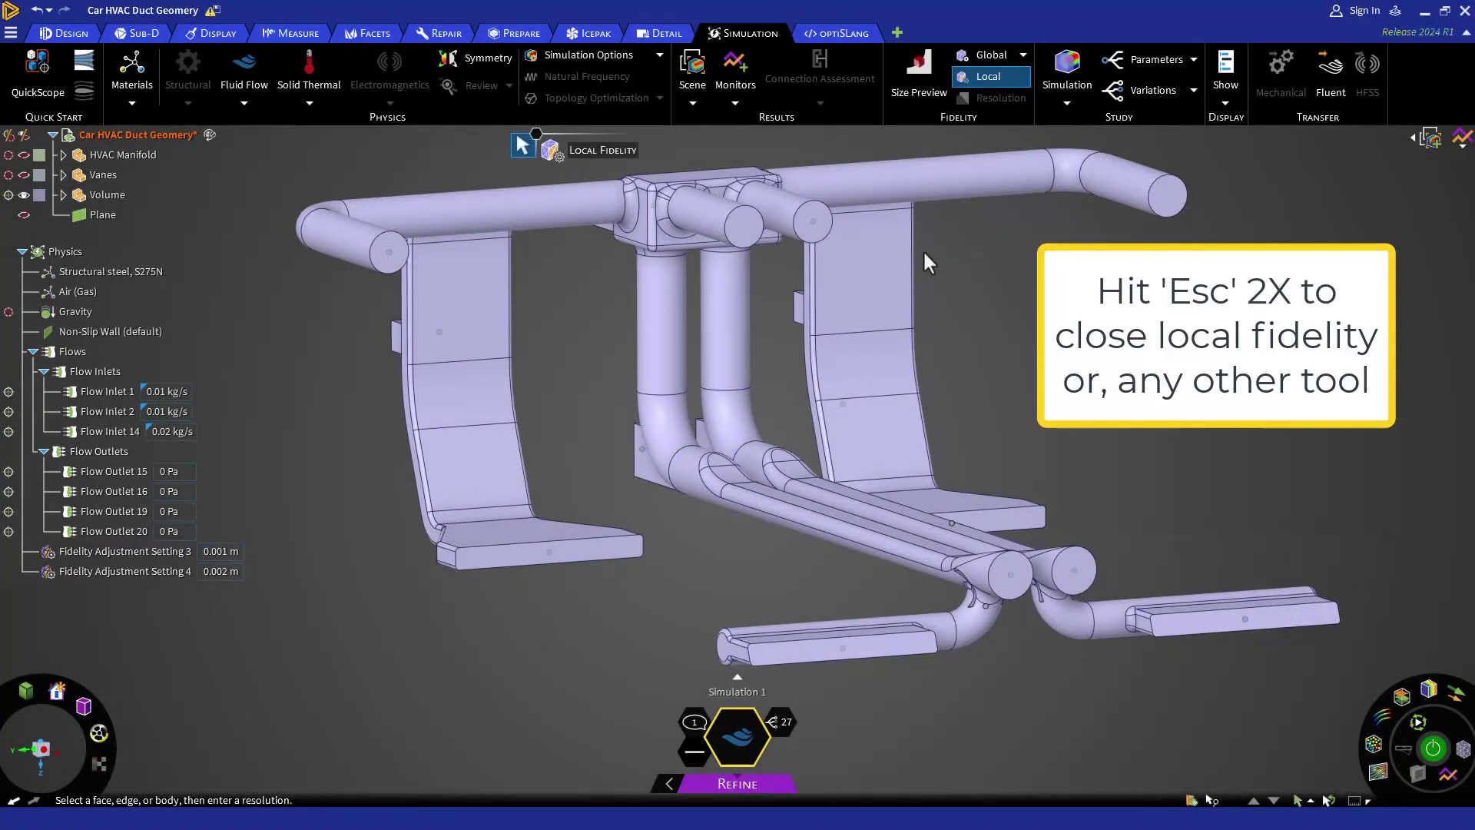
{"action": "key", "text": "Escape"}
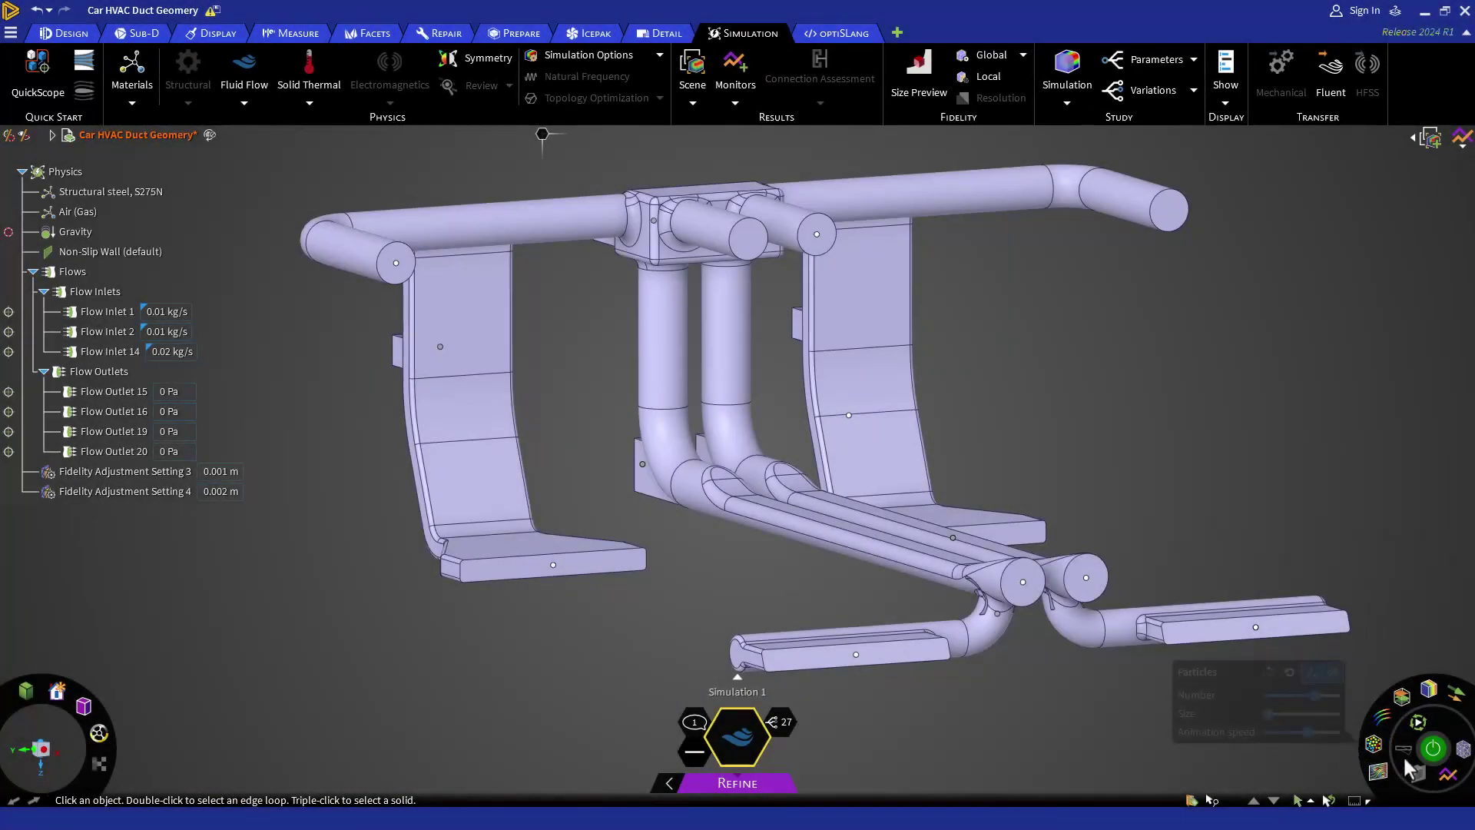
Solve in Refine mode and check the mesh statistics: 931060 elements and 3091666 nodes.
{"action": "left_click", "coordinate": [1432, 748]}
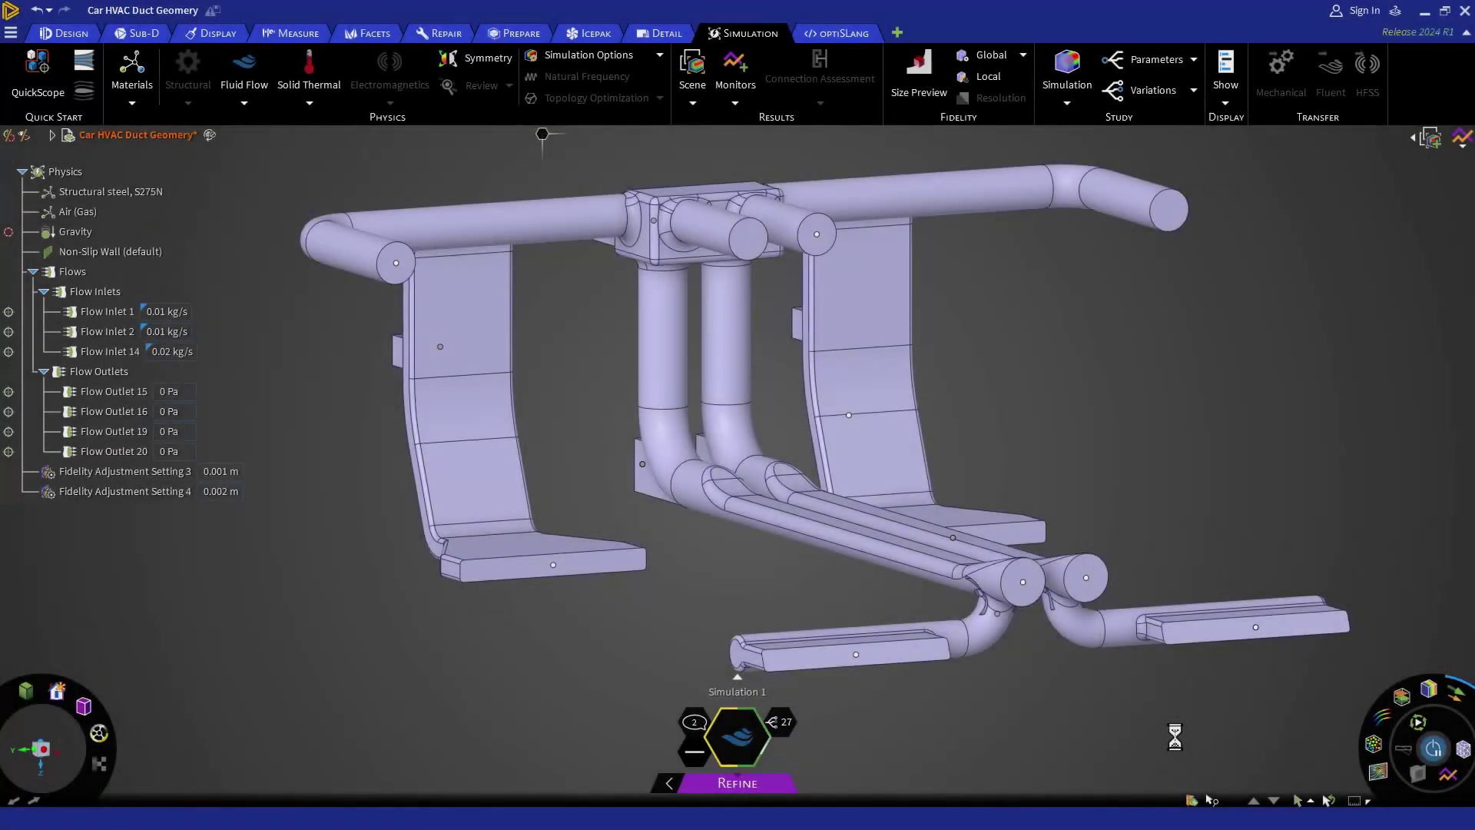
{"action": "left_click", "coordinate": [692, 725]}
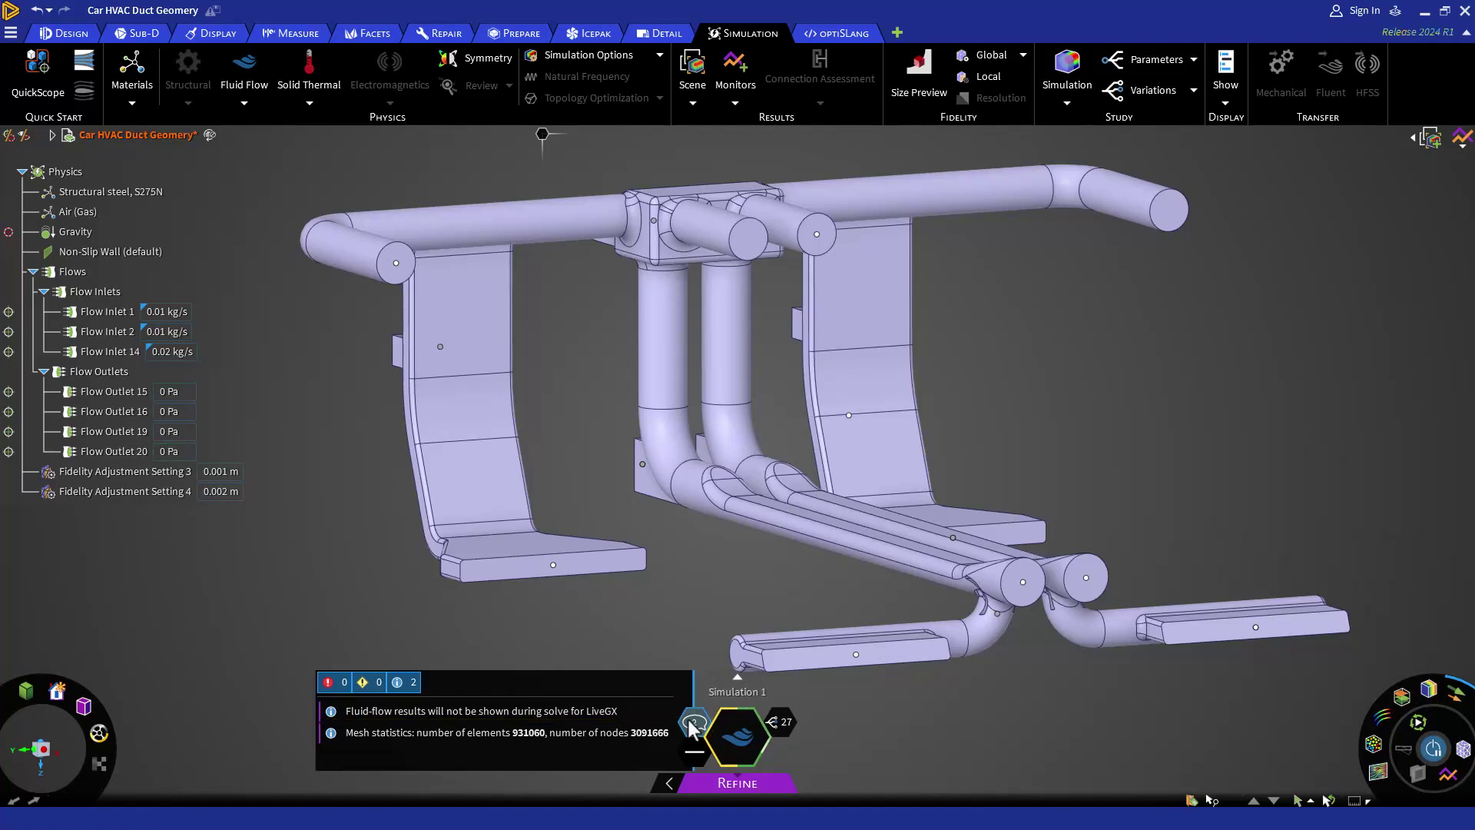
{"action": "left_click", "coordinate": [691, 725]}
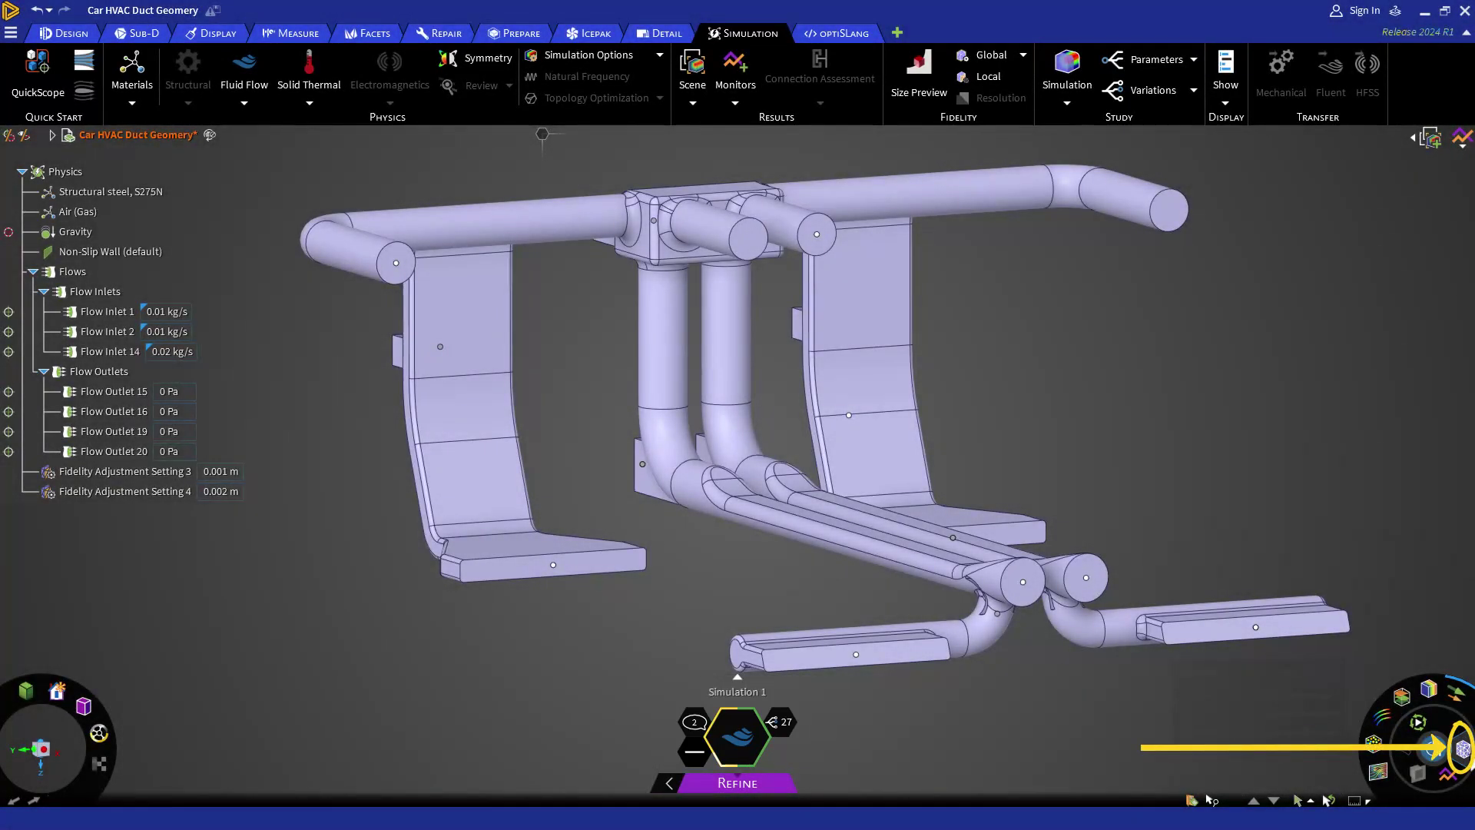
Show the refined duct mesh around the junctions, ending with velocity flow lines up to 3.4 m/s.
{"action": "left_click", "coordinate": [1461, 749]}
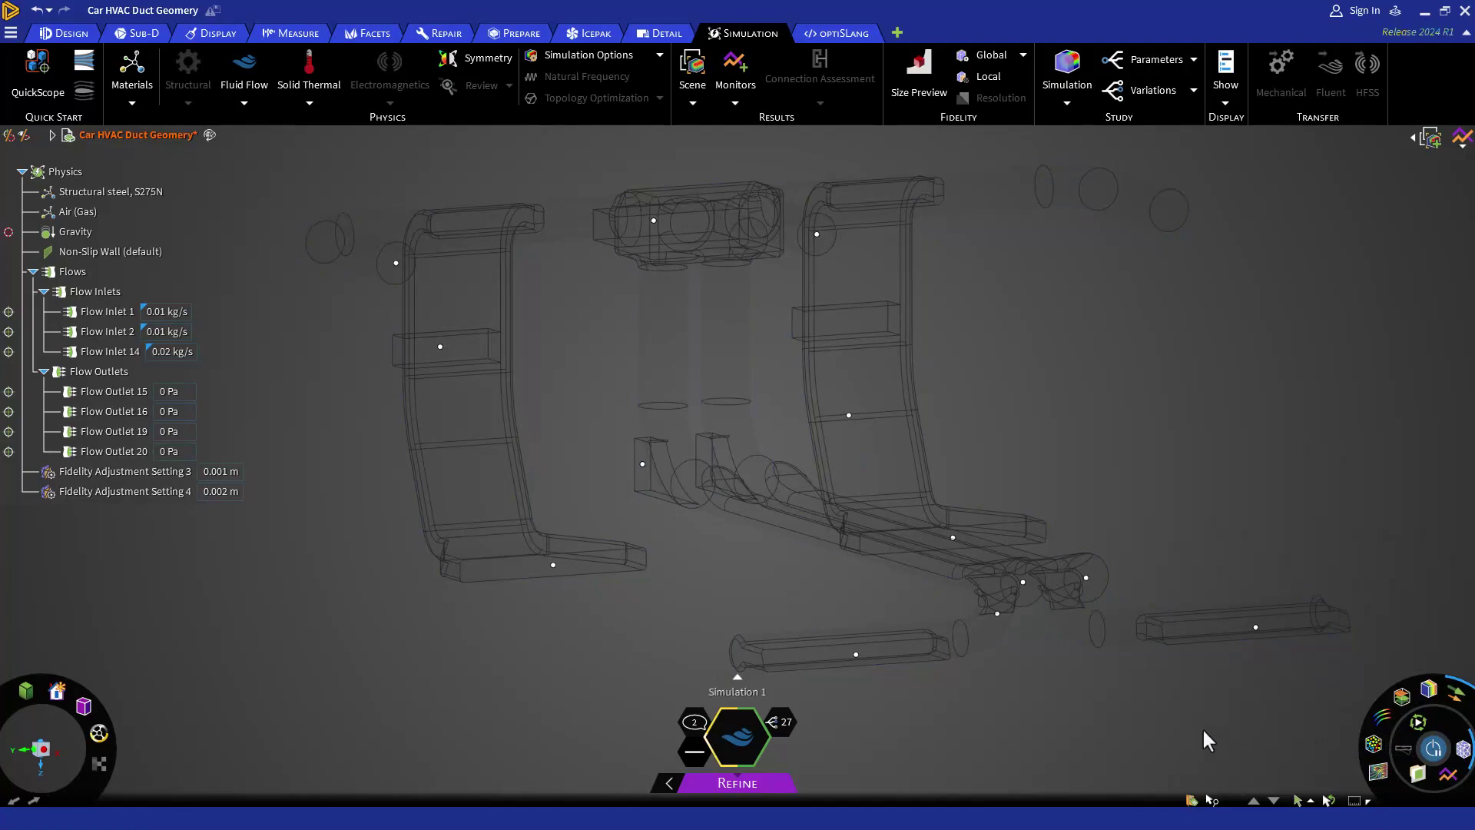
{"action": "scroll", "coordinate": [1028, 591], "scroll_direction": "up", "scroll_amount": 3}
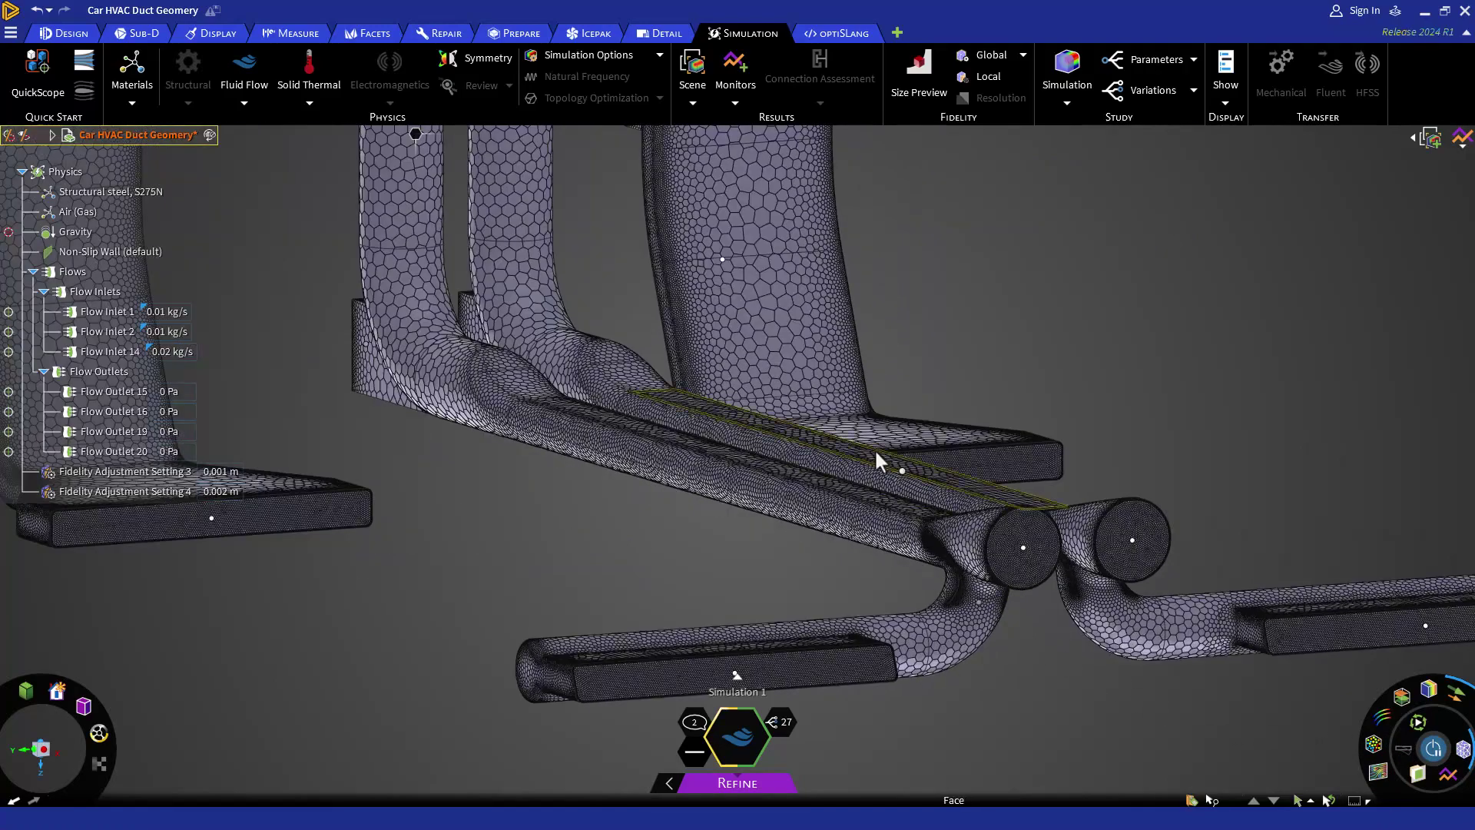
{"action": "scroll", "coordinate": [976, 637], "scroll_direction": "up", "scroll_amount": 5}
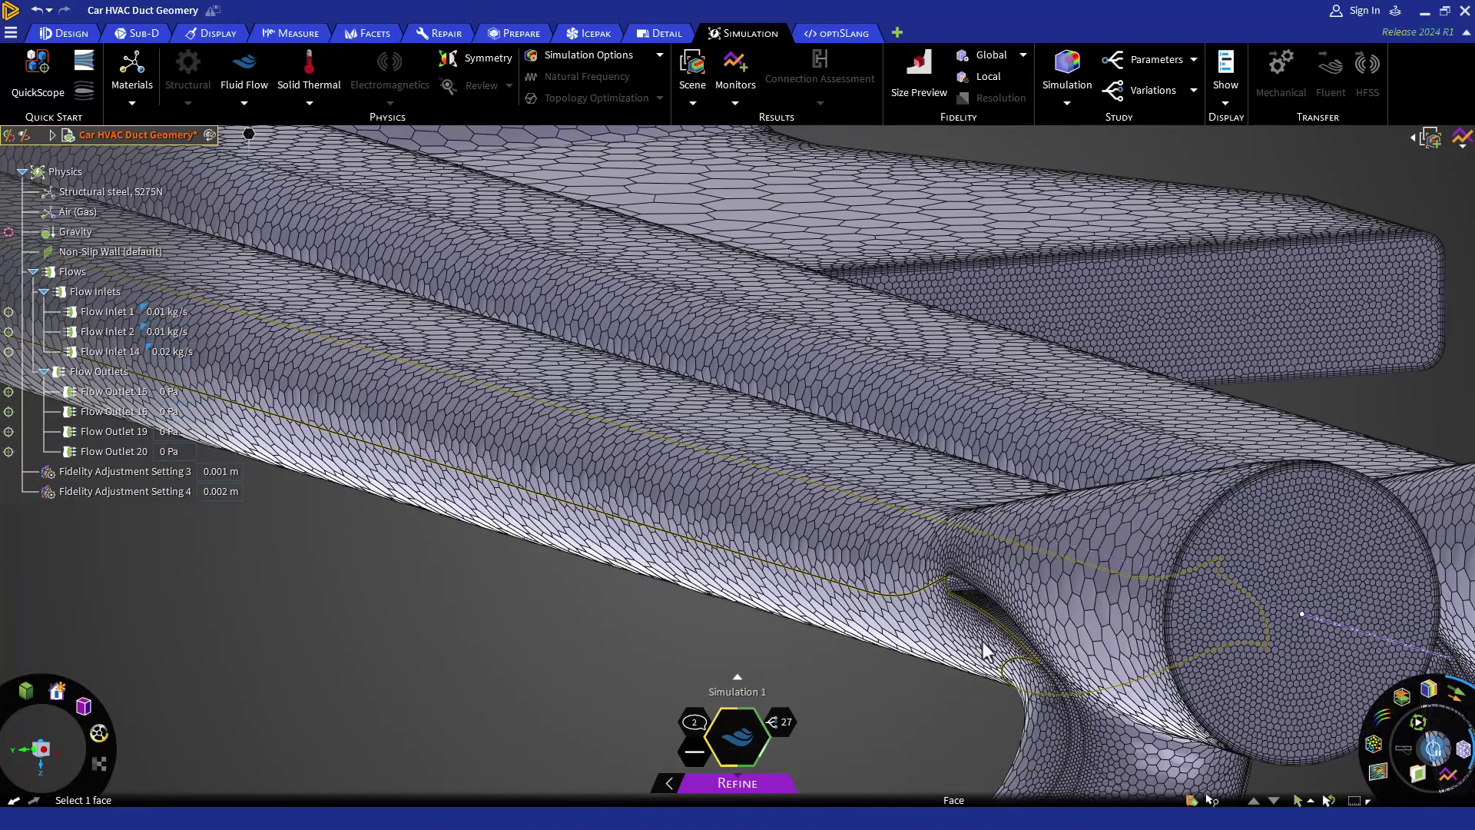
{"action": "scroll", "coordinate": [977, 645], "scroll_direction": "down", "scroll_amount": 5}
{"action": "scroll", "coordinate": [980, 638], "scroll_direction": "down", "scroll_amount": 10}
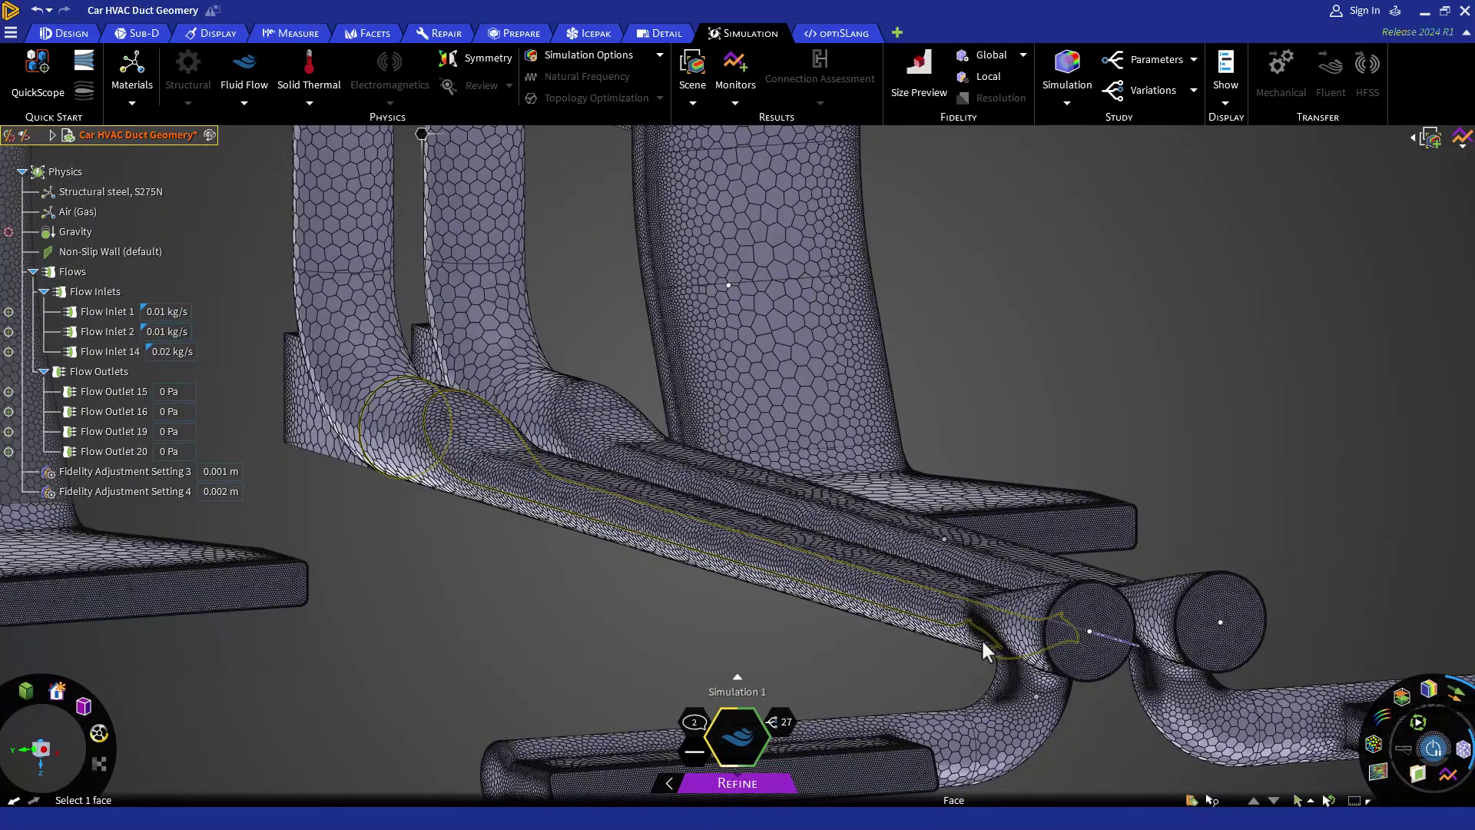
{"action": "scroll", "coordinate": [773, 267], "scroll_direction": "up", "scroll_amount": 10}
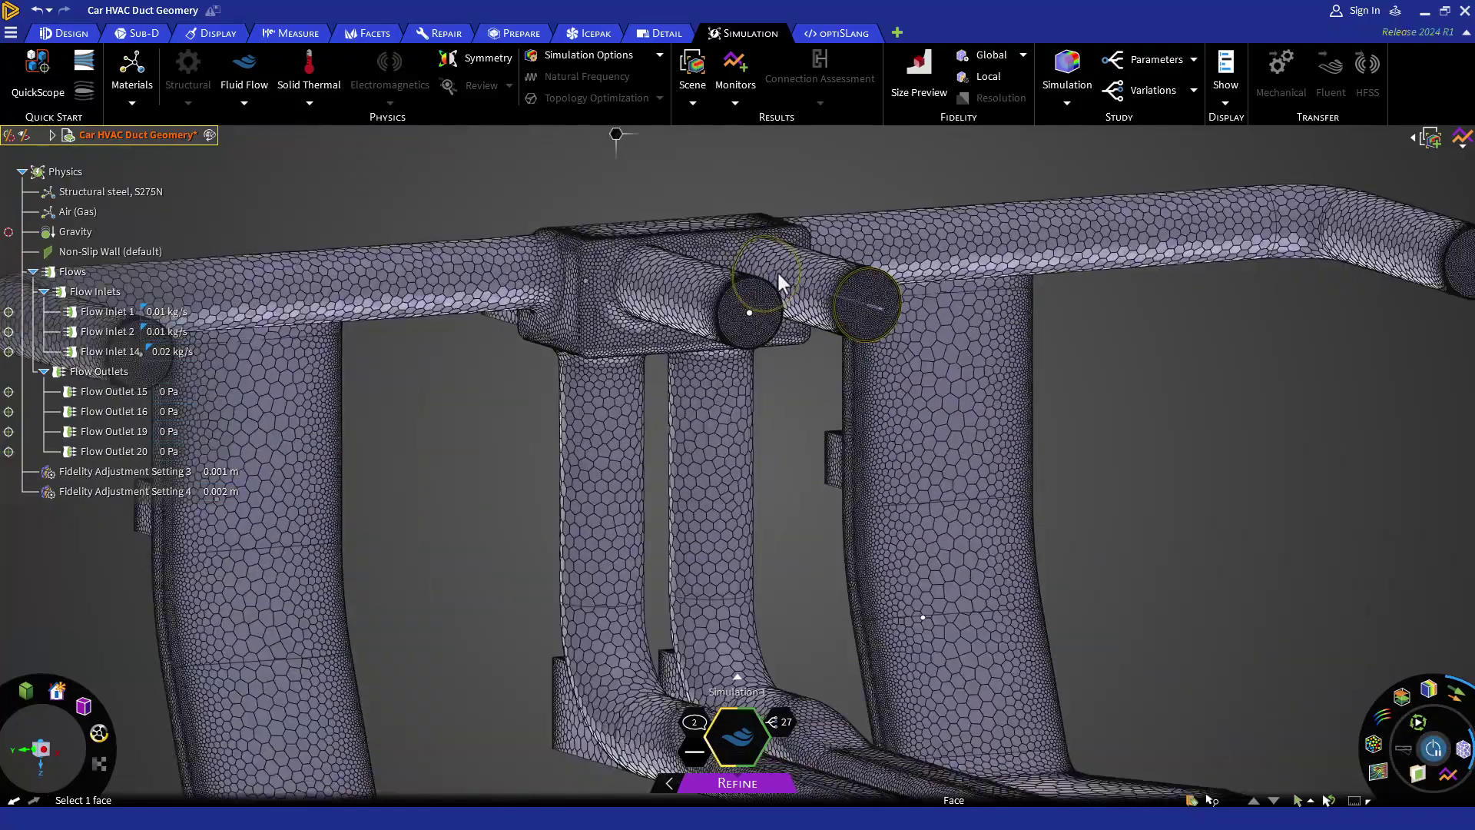
{"action": "scroll", "coordinate": [807, 338], "scroll_direction": "up", "scroll_amount": 10}
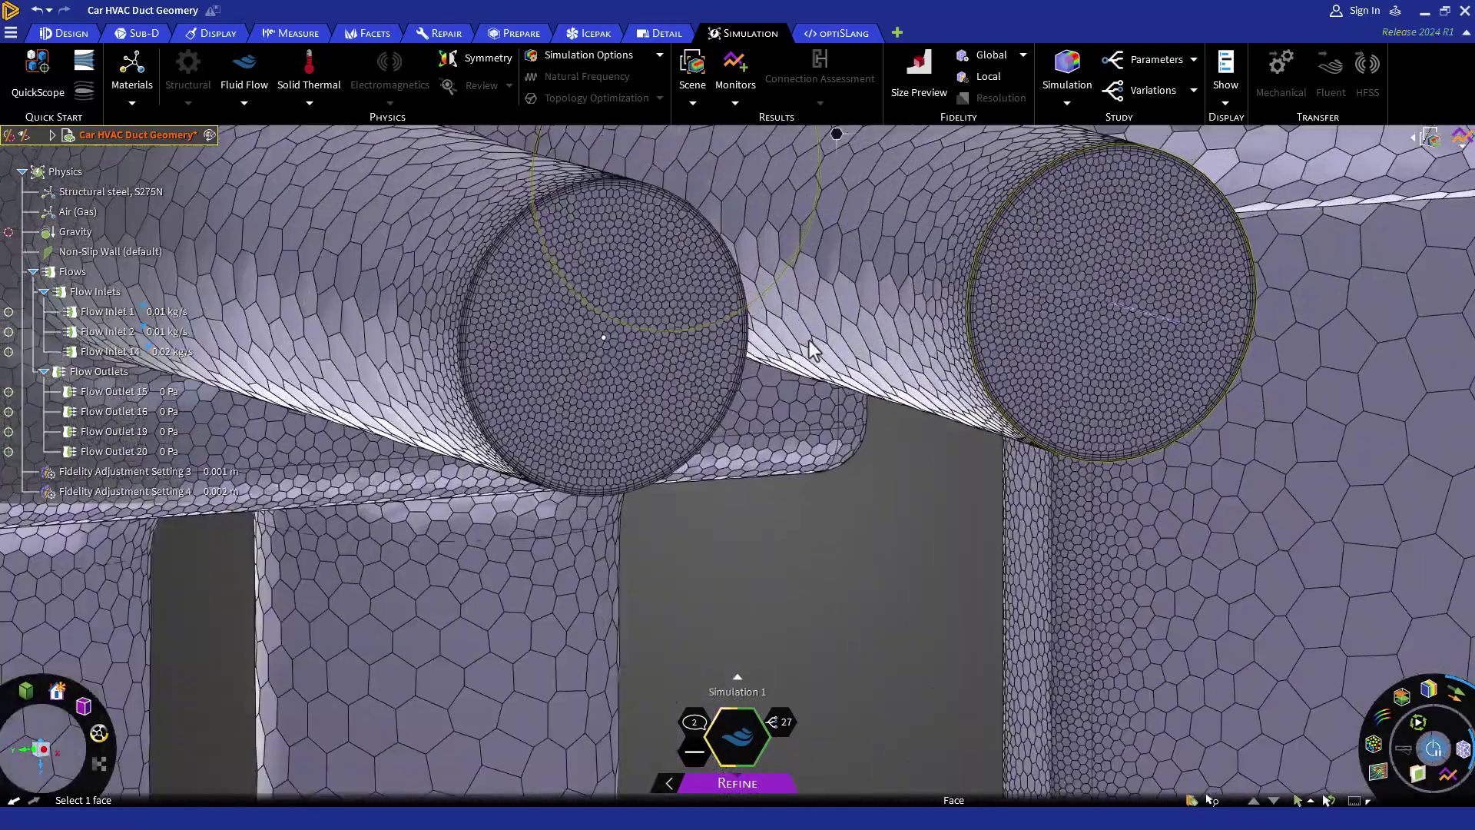
{"action": "scroll", "coordinate": [809, 340], "scroll_direction": "down", "scroll_amount": 5}
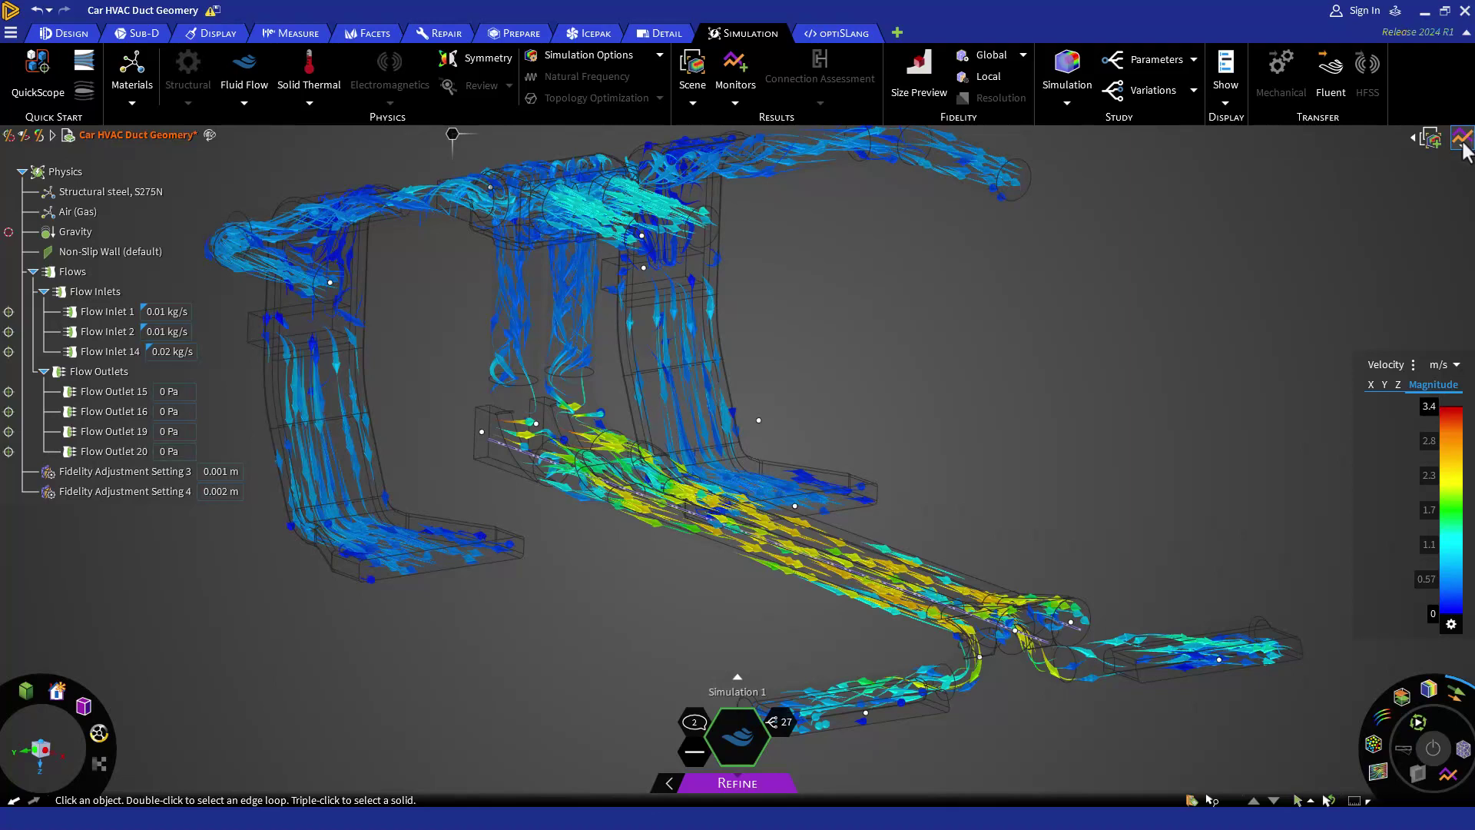
Chart the Upper Front, Upper Back, Lower Front and Lower Back Mass Flow monitors.
{"action": "left_click", "coordinate": [1463, 145]}
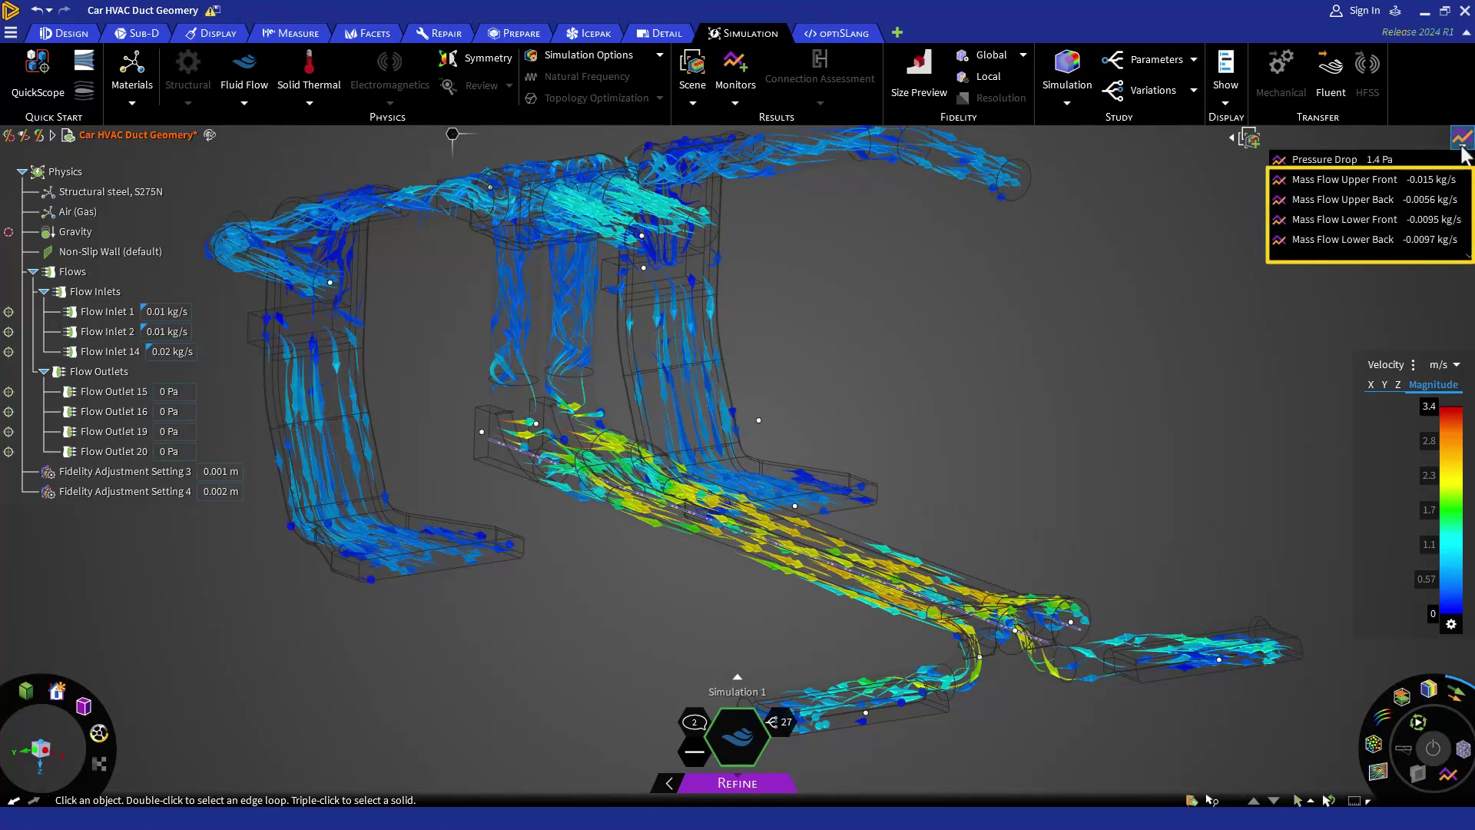
{"action": "left_click", "coordinate": [1430, 182]}
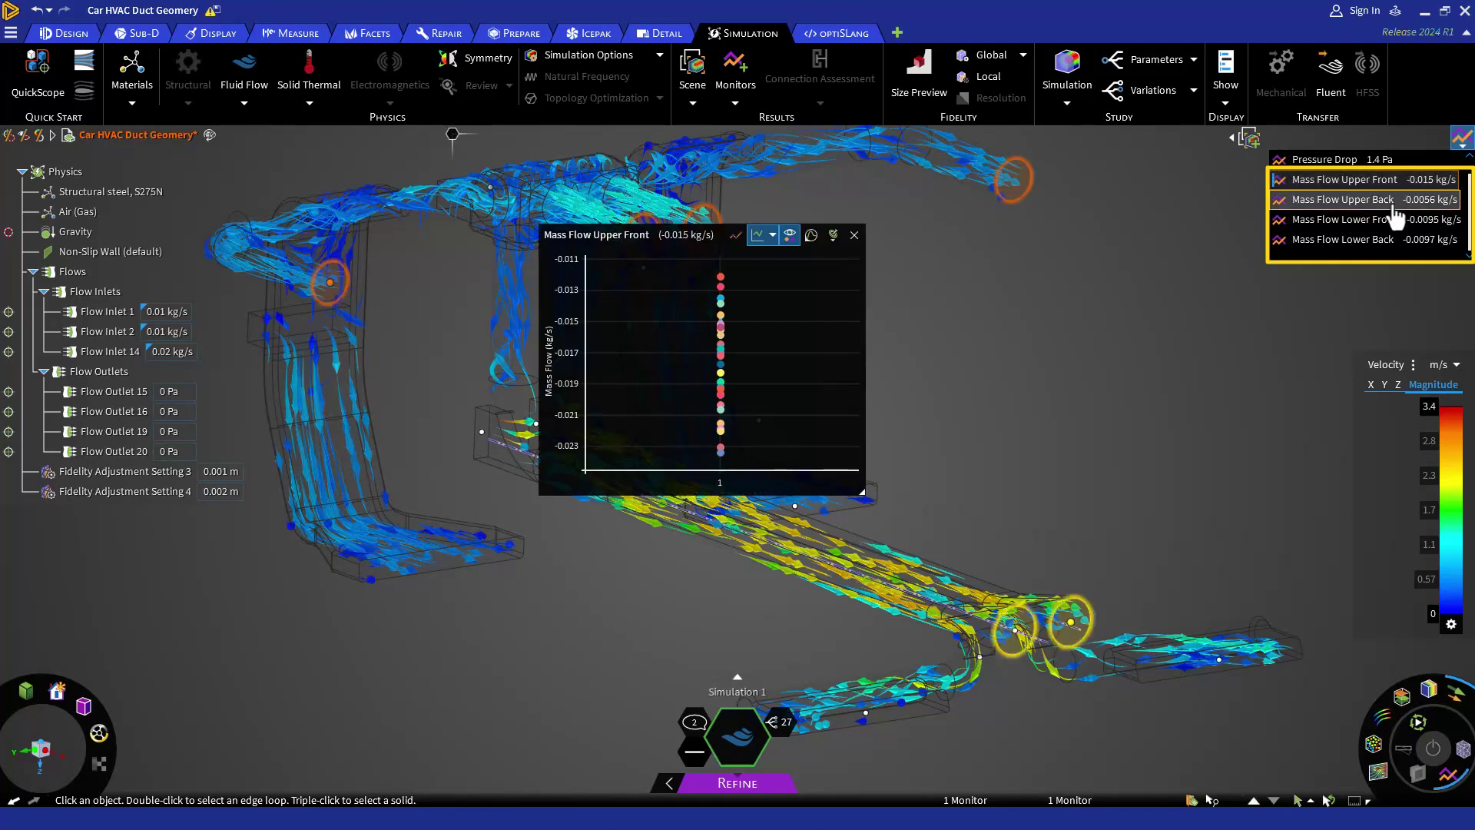
{"action": "left_click", "coordinate": [1393, 203]}
{"action": "left_click", "coordinate": [1375, 222]}
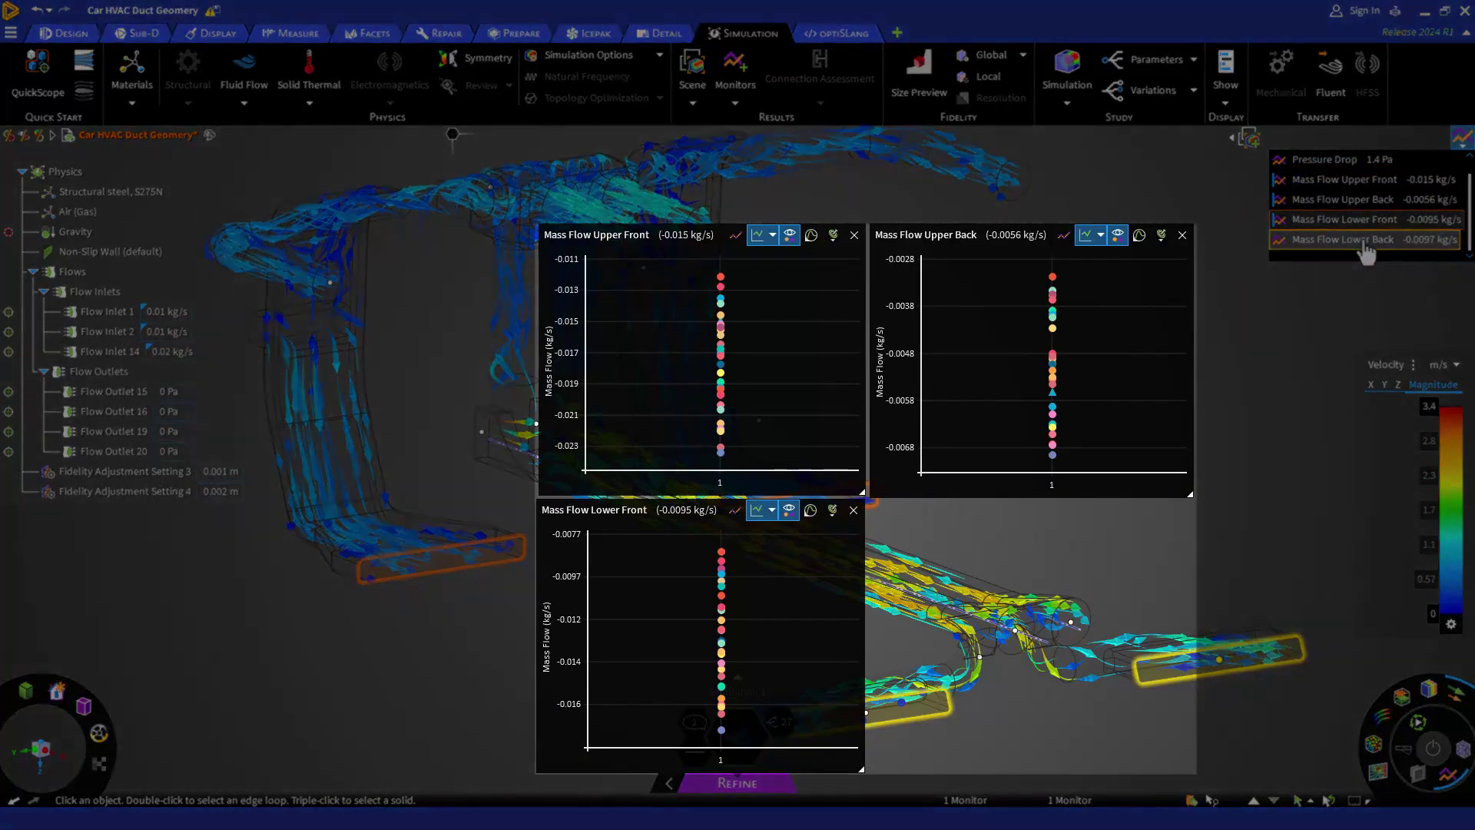
{"action": "left_click", "coordinate": [1356, 239]}
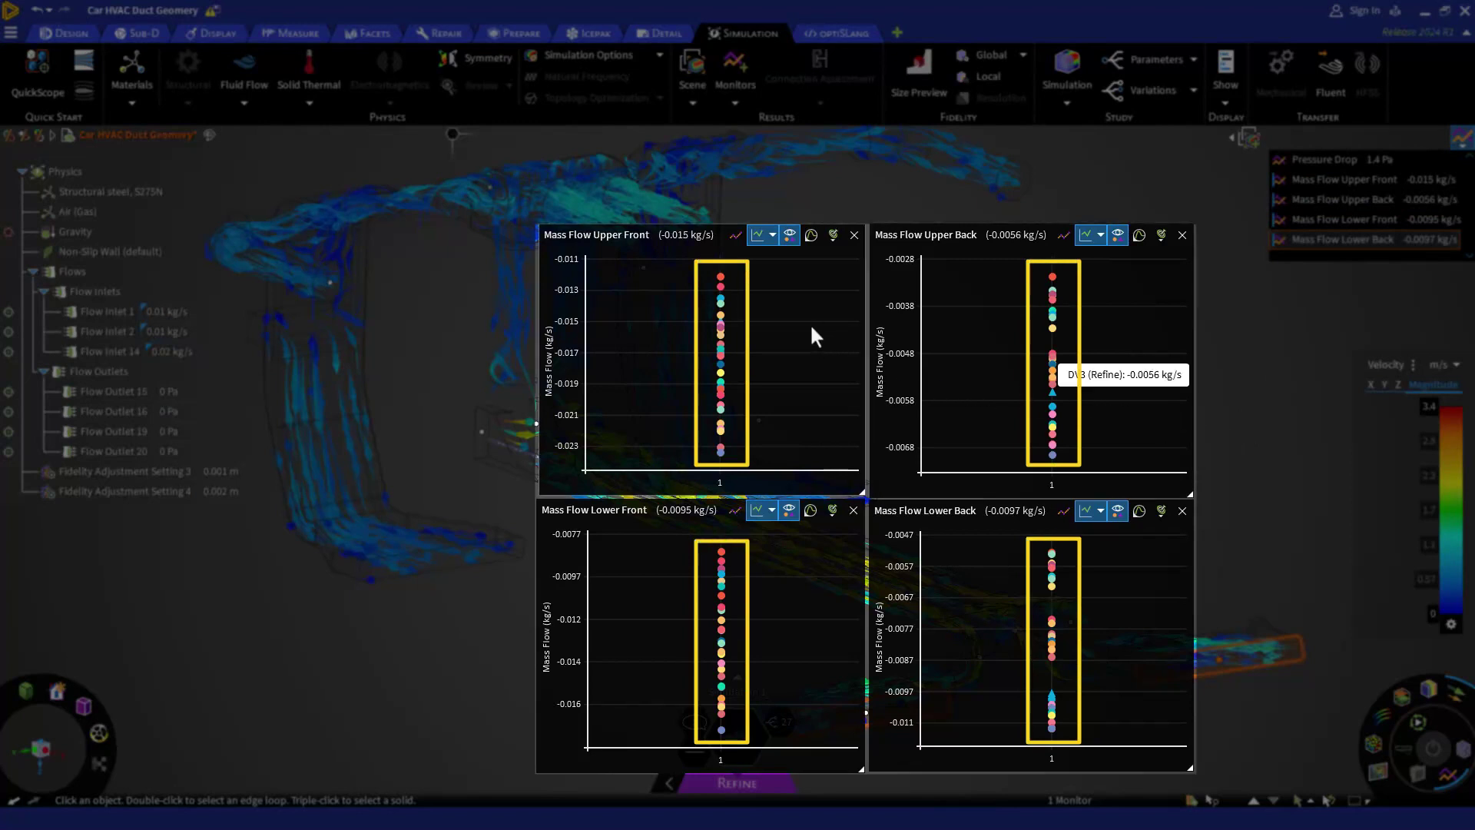
Show only the Explore and Refine variations on the Upper Front, Upper Back, Lower Back and Lower Front mass-flow charts.
{"action": "left_click", "coordinate": [760, 239]}
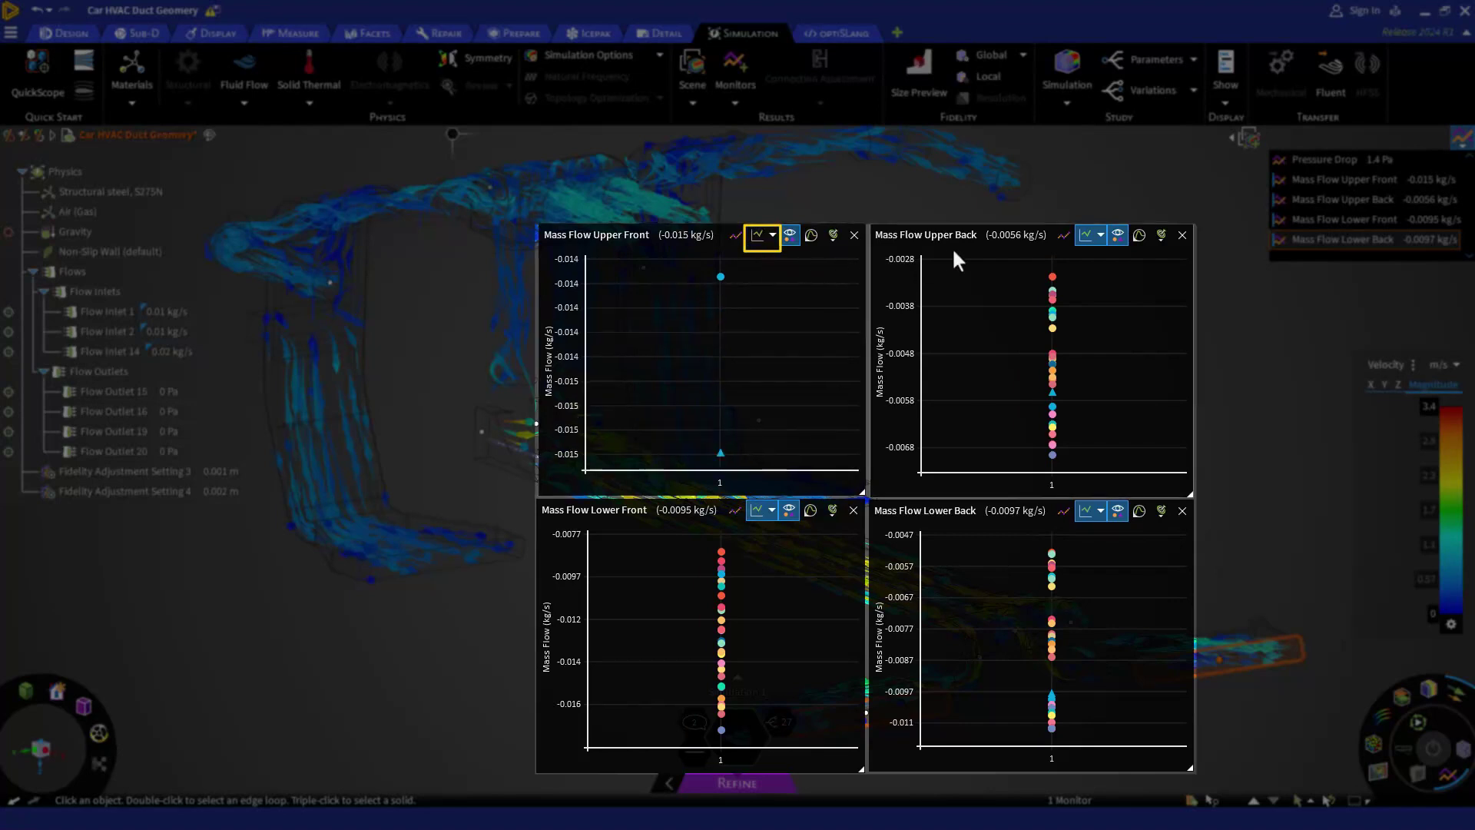
{"action": "left_click", "coordinate": [1087, 235]}
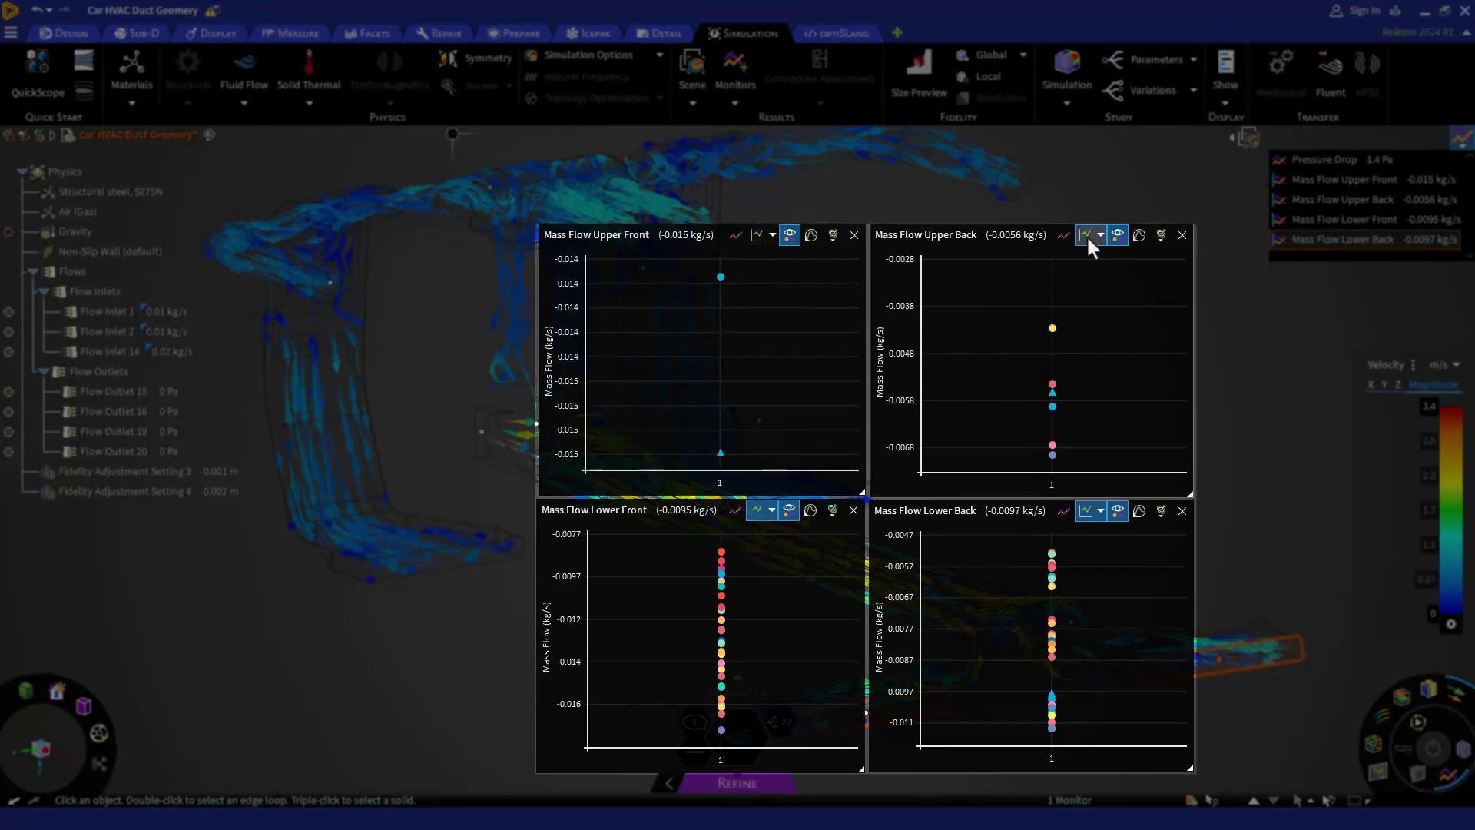
{"action": "left_click", "coordinate": [1084, 512]}
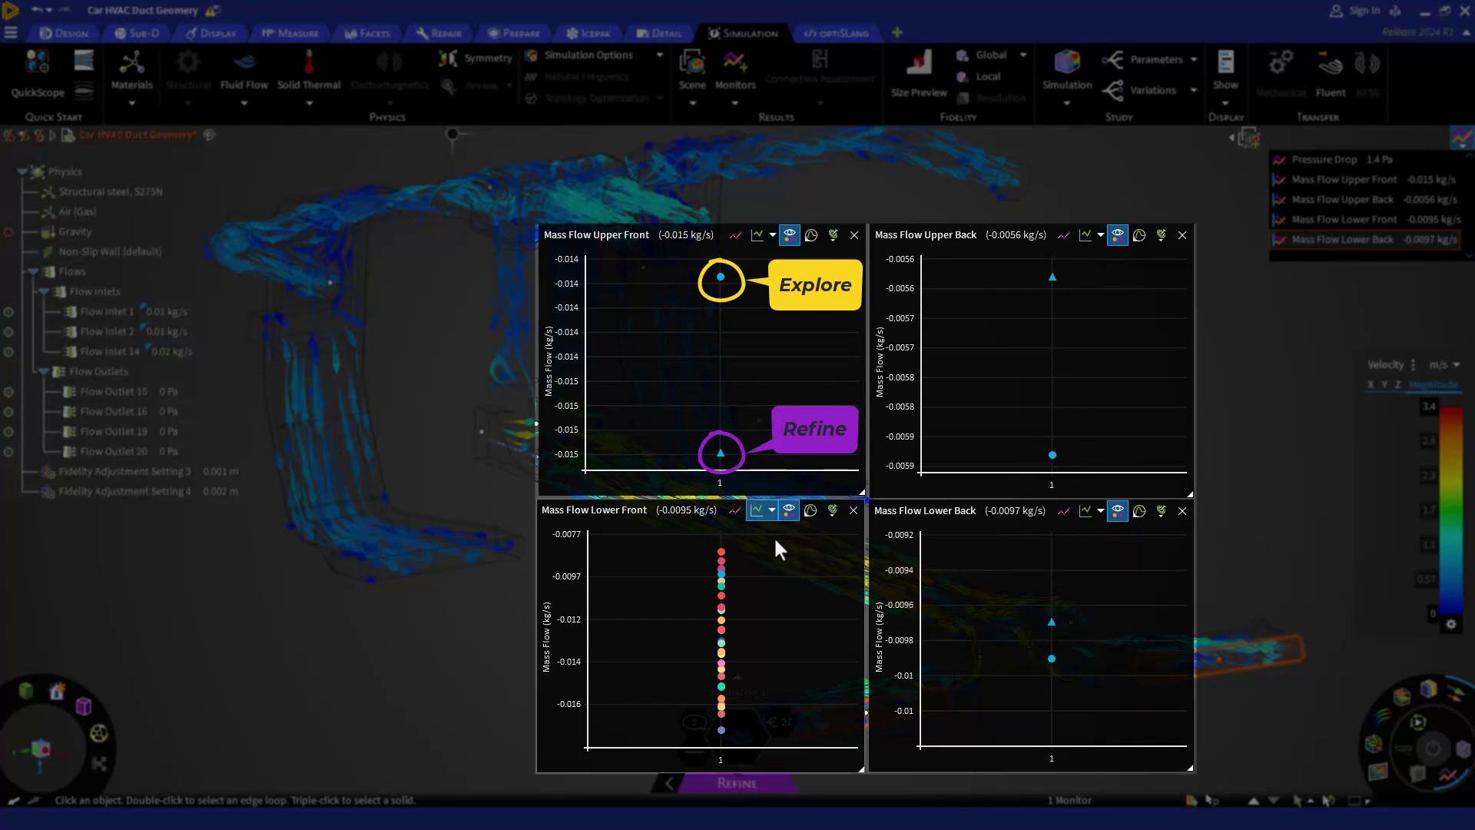
{"action": "left_click", "coordinate": [752, 511]}
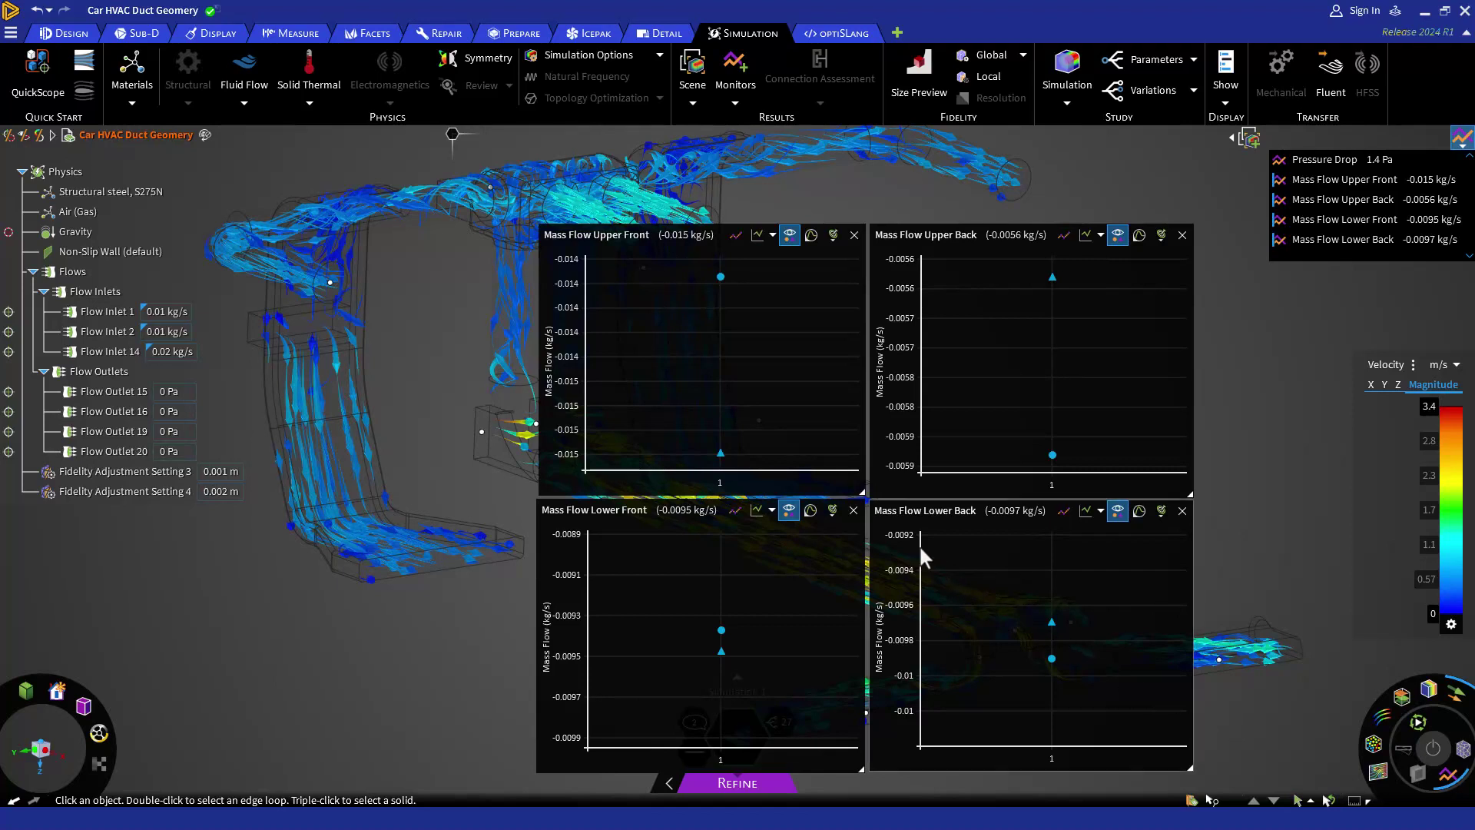
Close the Lower Front, Upper Front, Upper Back and Lower Back mass-flow charts and hide the monitor list.
{"action": "left_click", "coordinate": [854, 511]}
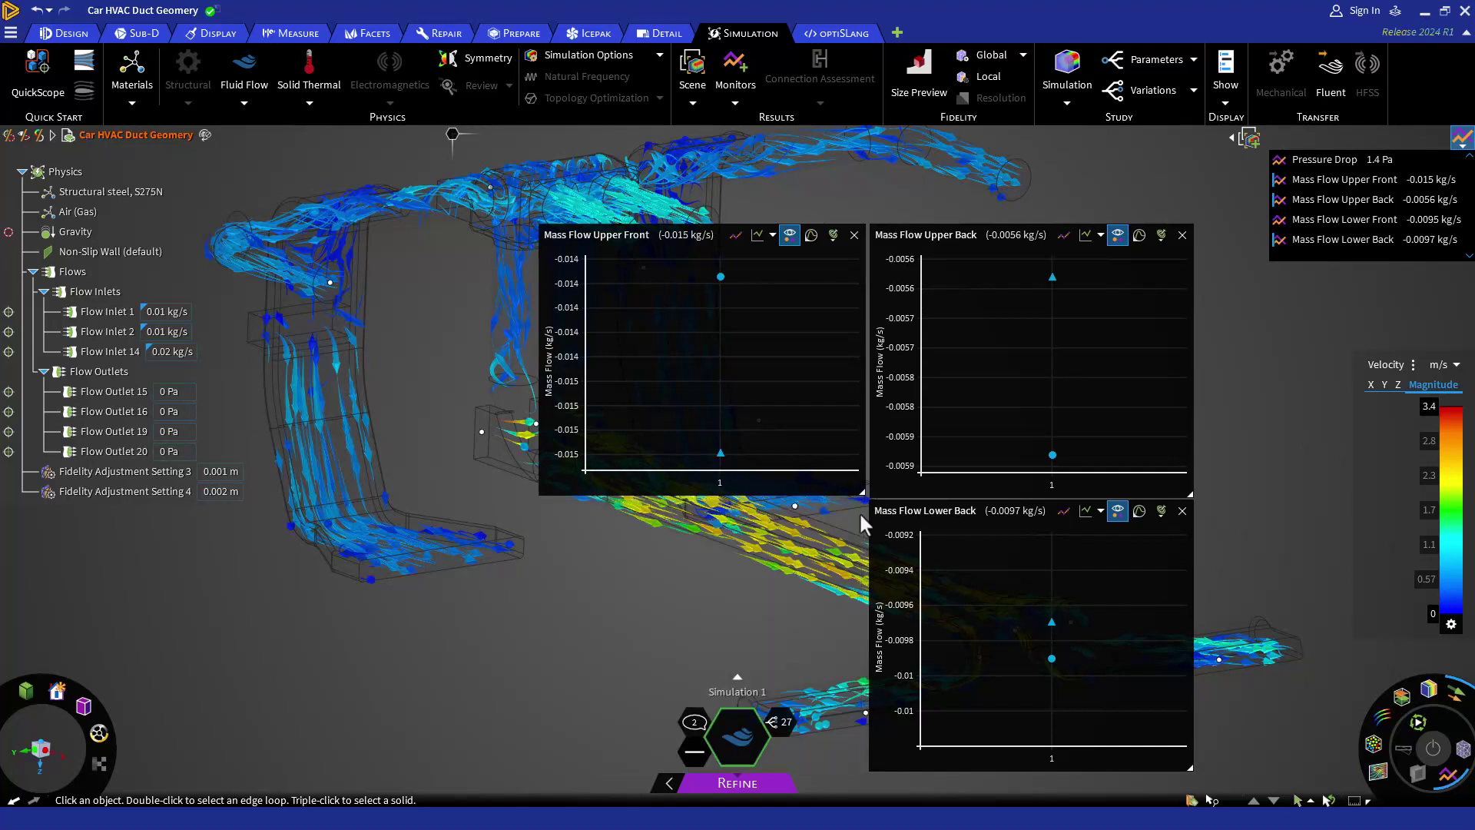
{"action": "left_click", "coordinate": [854, 236]}
{"action": "left_click", "coordinate": [1182, 236]}
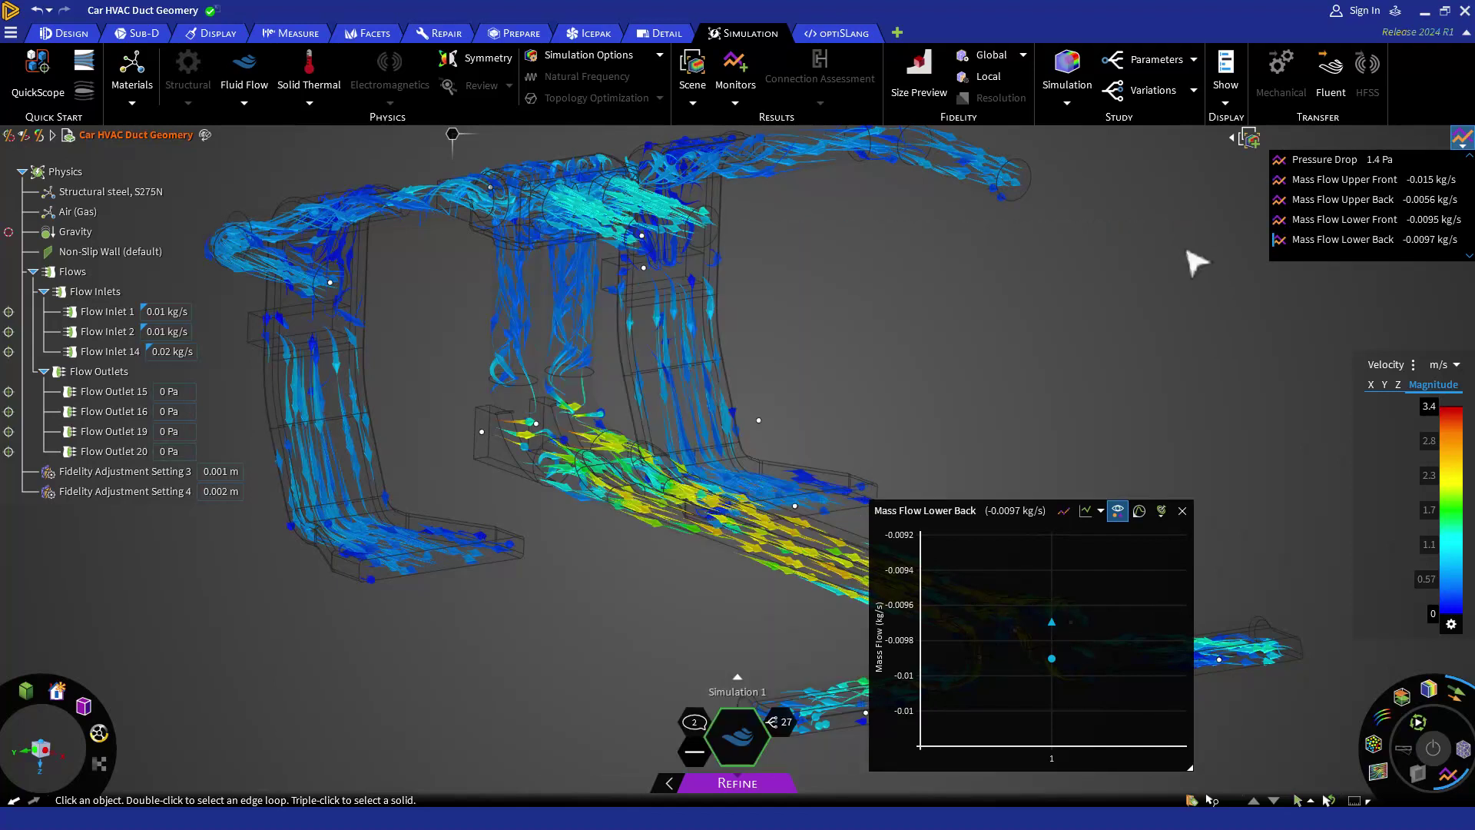
{"action": "left_click", "coordinate": [1182, 511]}
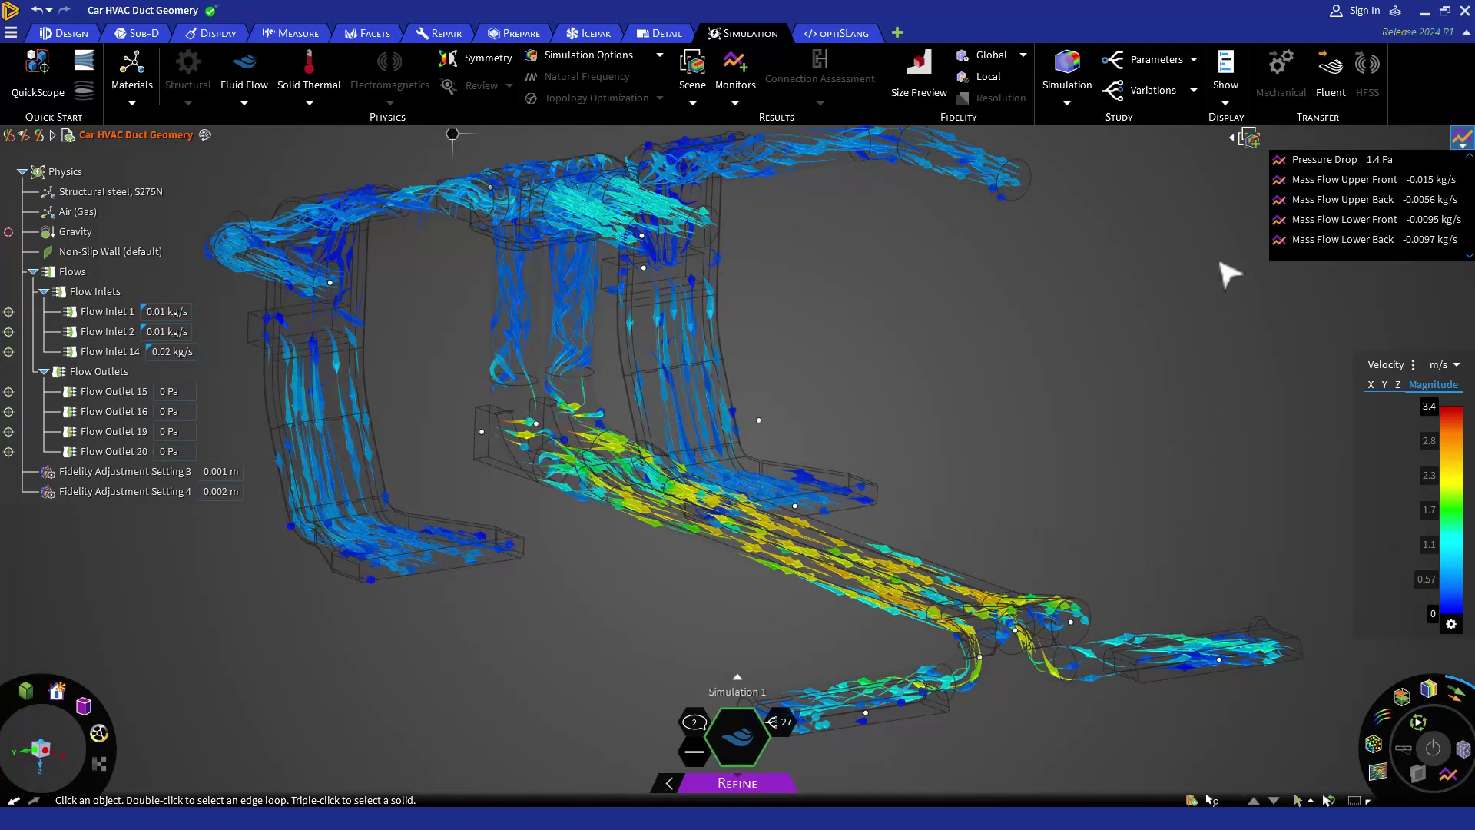
{"action": "left_click", "coordinate": [1459, 146]}
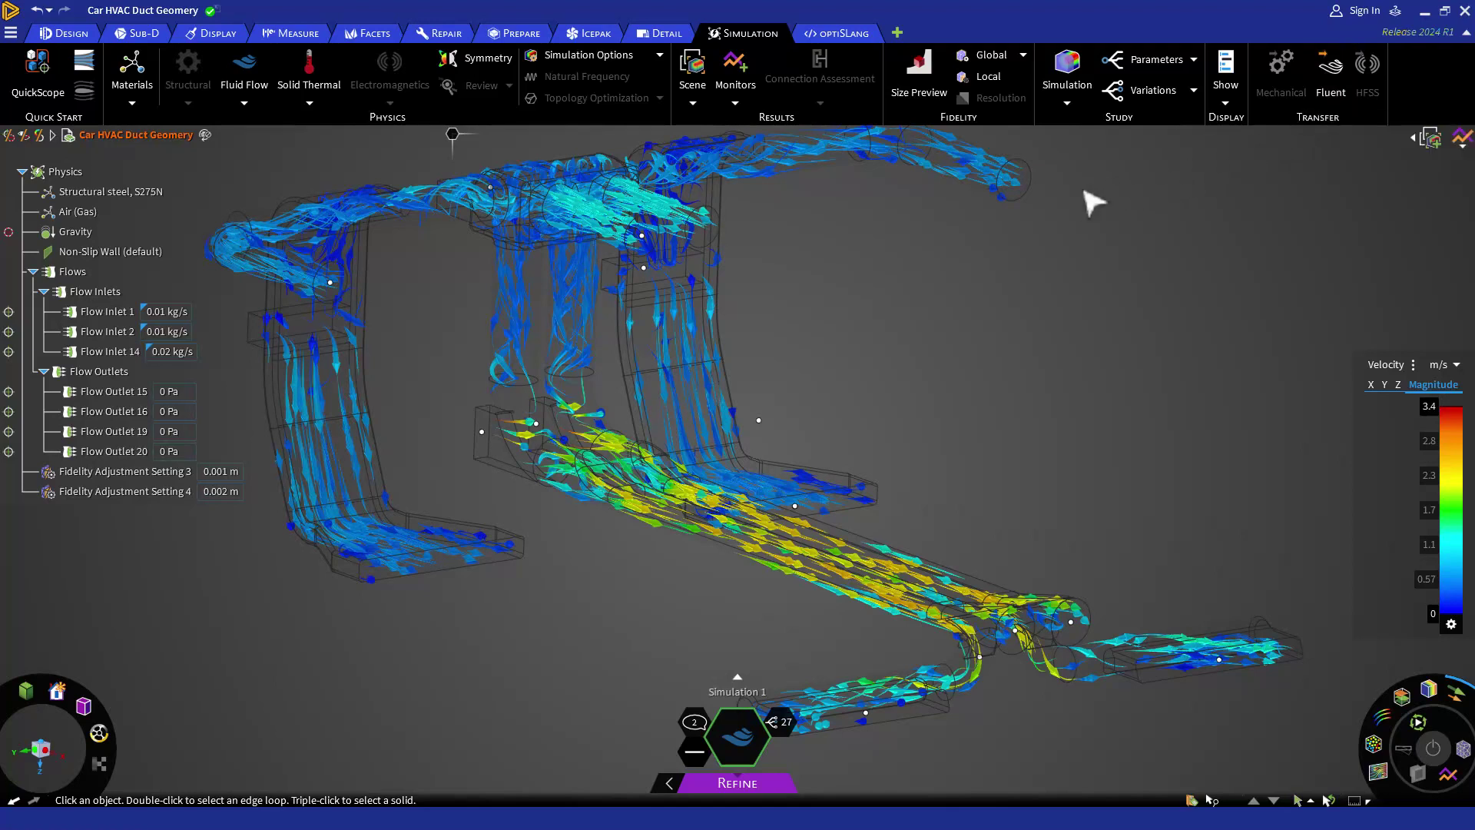
Switch to the Prepare tab to show its Workbench, Mechanical, Fluent and AEDT geometry transfer tools.
{"action": "left_click", "coordinate": [513, 35]}
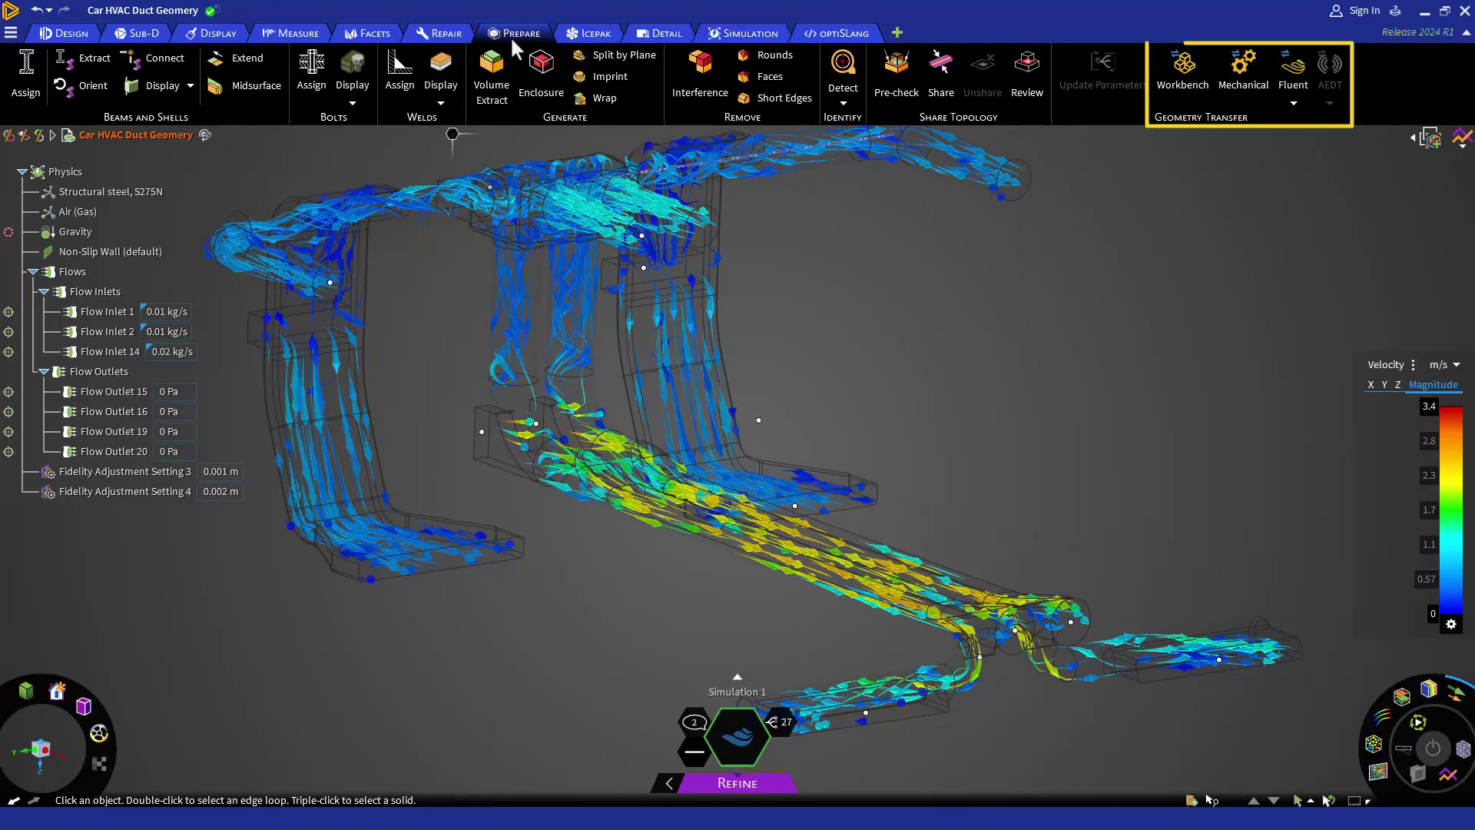